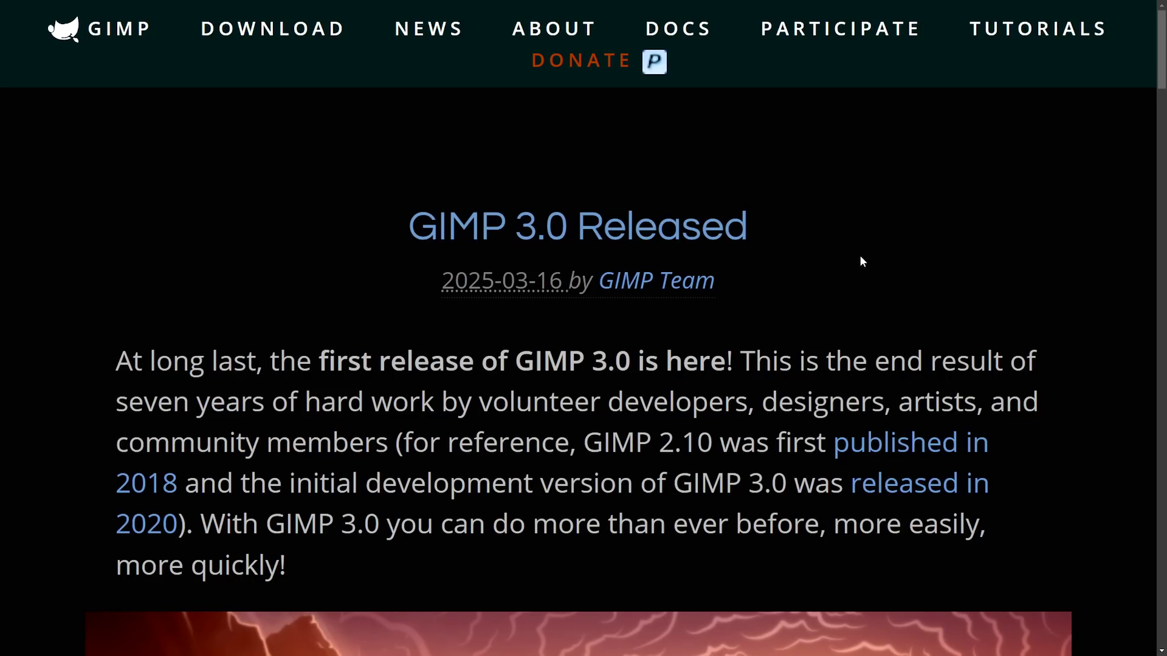
- Highlight the announcement's opening words and the seven-years-of-work phrase
scroll(861, 260, "down", 2)
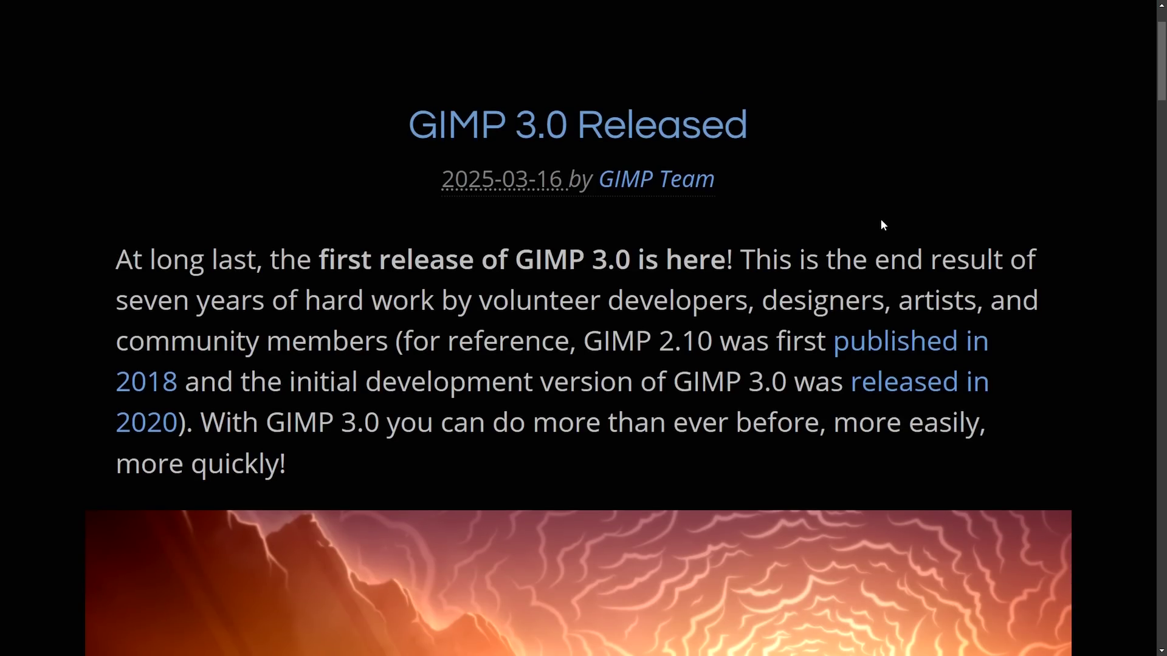
left_click_drag(107, 268, 731, 249)
left_click(825, 252)
left_click_drag(116, 300, 409, 300)
left_click(890, 240)
scroll(1093, 375, "down", 8)
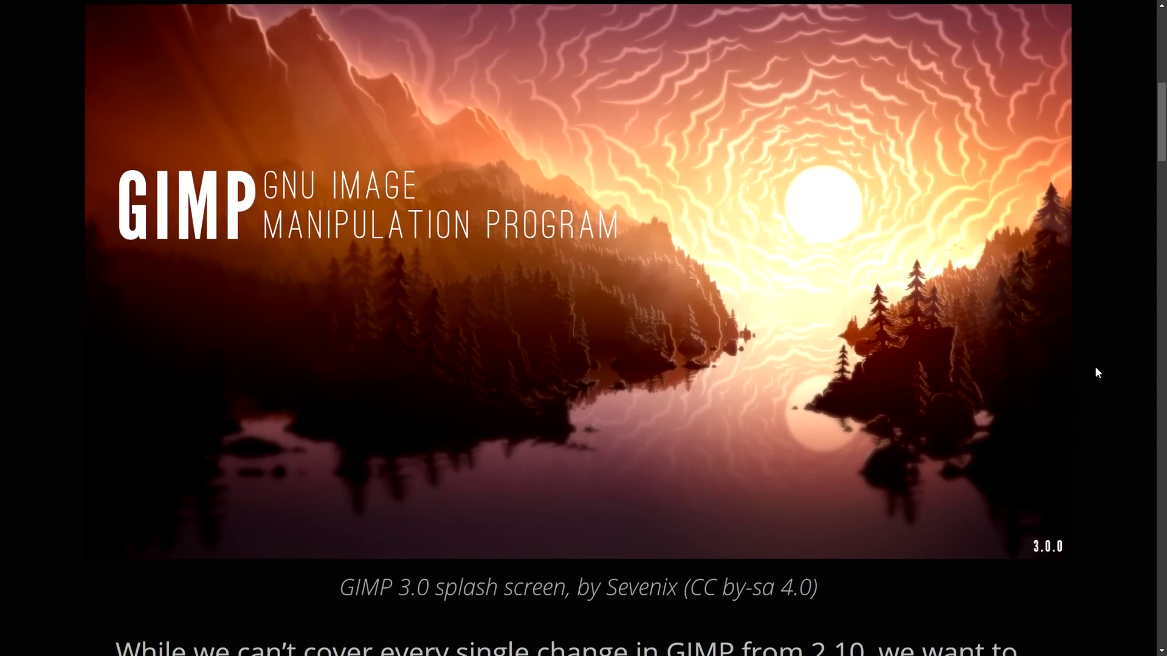
scroll(1095, 371, "up", 2)
scroll(965, 218, "down", 1)
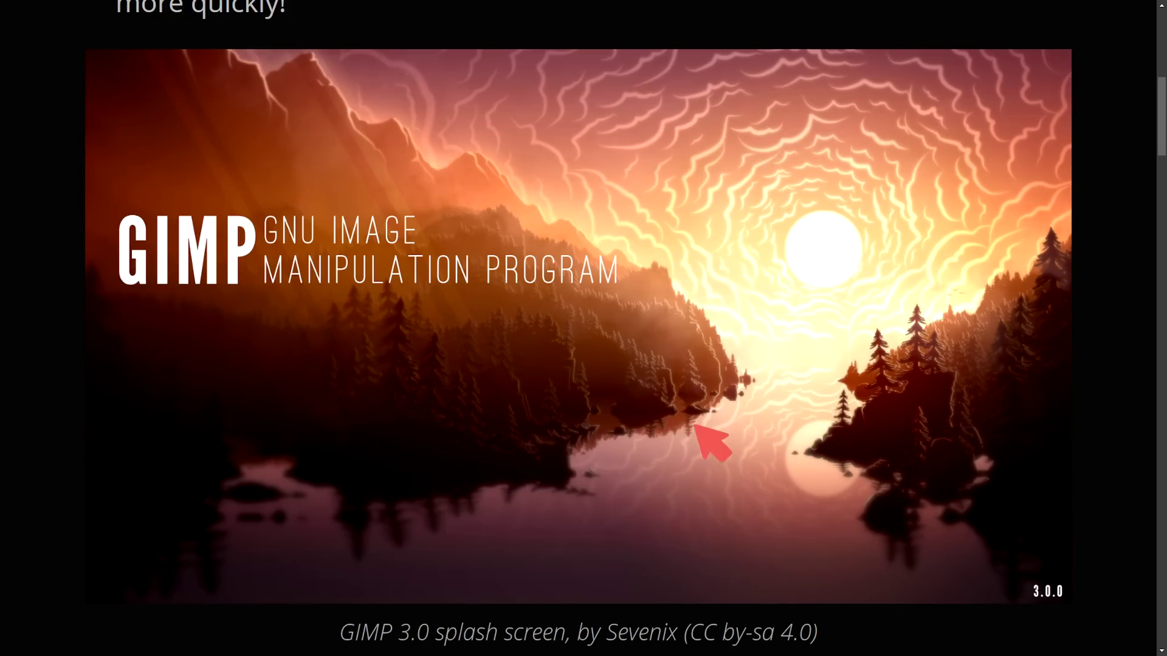
mouse_move(643, 457)
left_mouse_down()
mouse_move(665, 508)
mouse_move(688, 483)
mouse_move(692, 518)
left_mouse_up()
left_click_drag(680, 480, 708, 504)
mouse_move(749, 425)
left_mouse_down()
mouse_move(759, 478)
mouse_move(807, 479)
mouse_move(797, 459)
mouse_move(815, 479)
mouse_move(872, 466)
left_mouse_up()
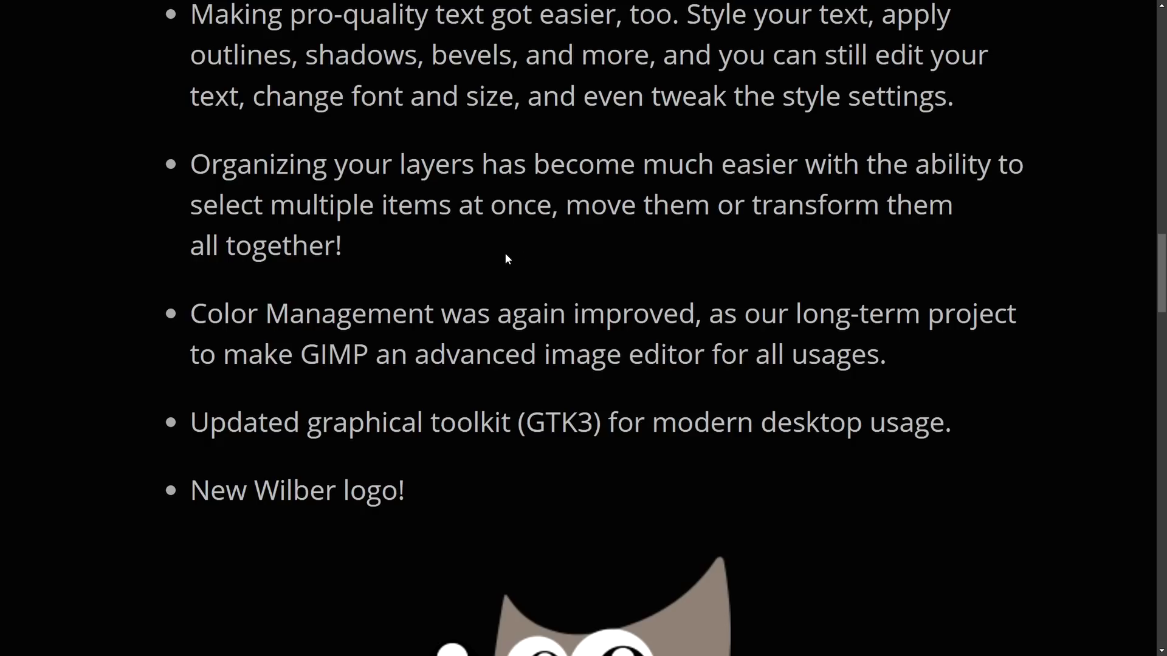
- Highlight the Color Management improvement bullet and the GTK3 toolkit bullet
left_click_drag(190, 315, 904, 316)
left_click_drag(708, 315, 1016, 316)
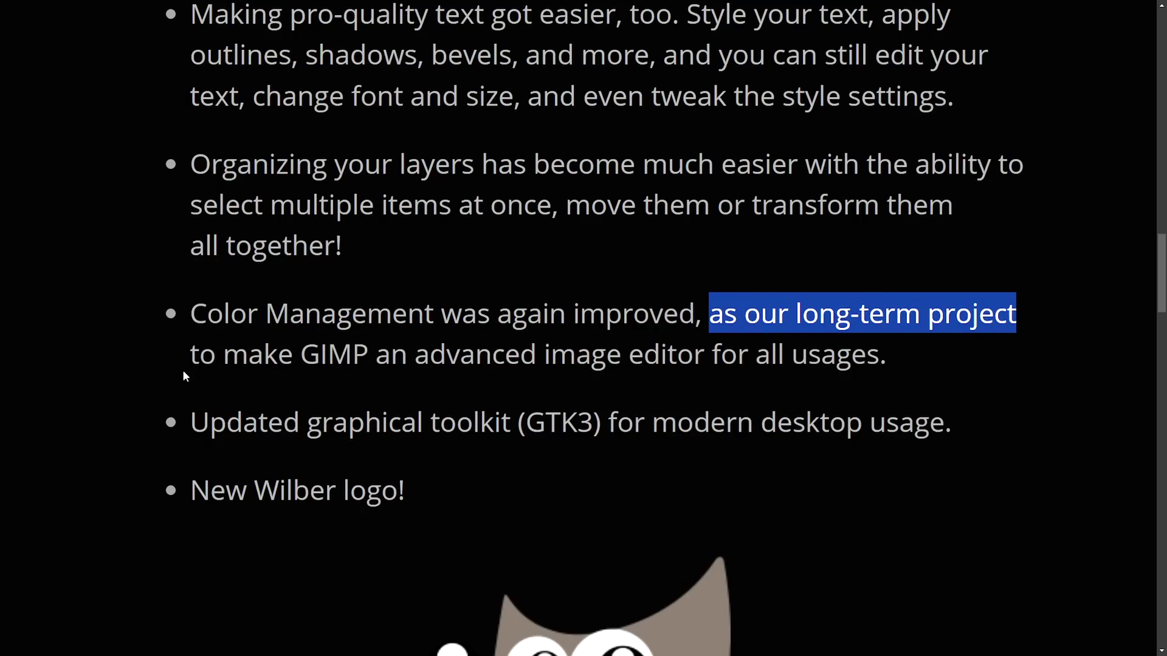
left_click_drag(190, 359, 888, 368)
left_click(862, 366)
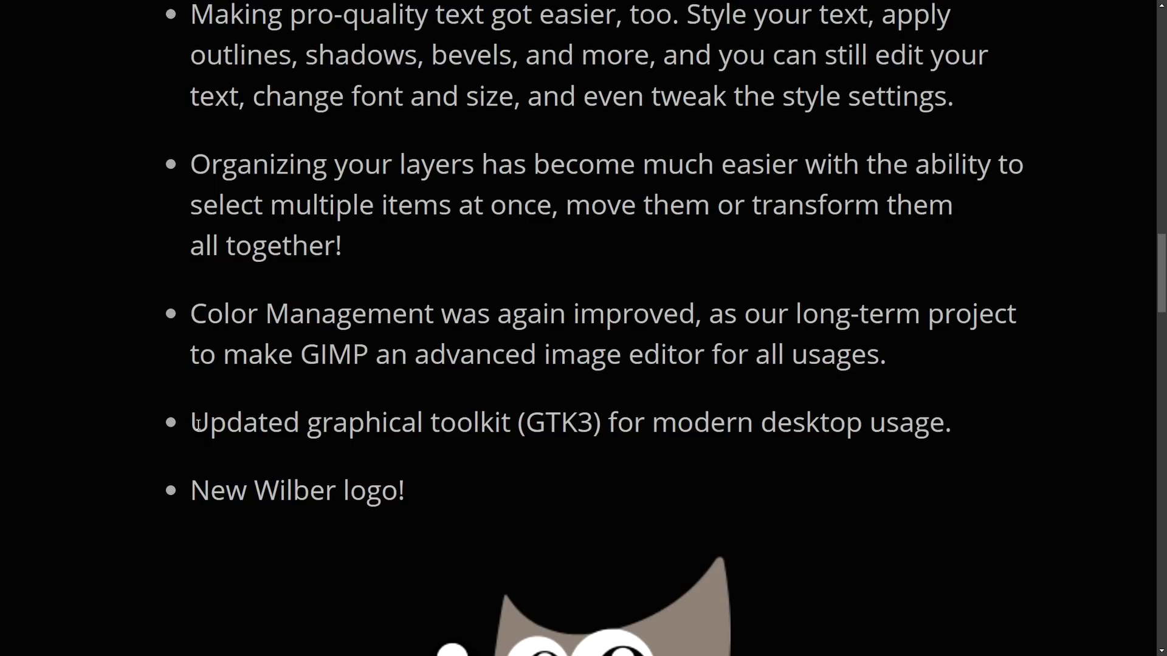
left_click_drag(193, 424, 985, 439)
left_click(984, 439)
- Scroll down to the Wilber section and highlight the New Wilber logo line
scroll(796, 416, "down", 3)
scroll(795, 418, "down", 3)
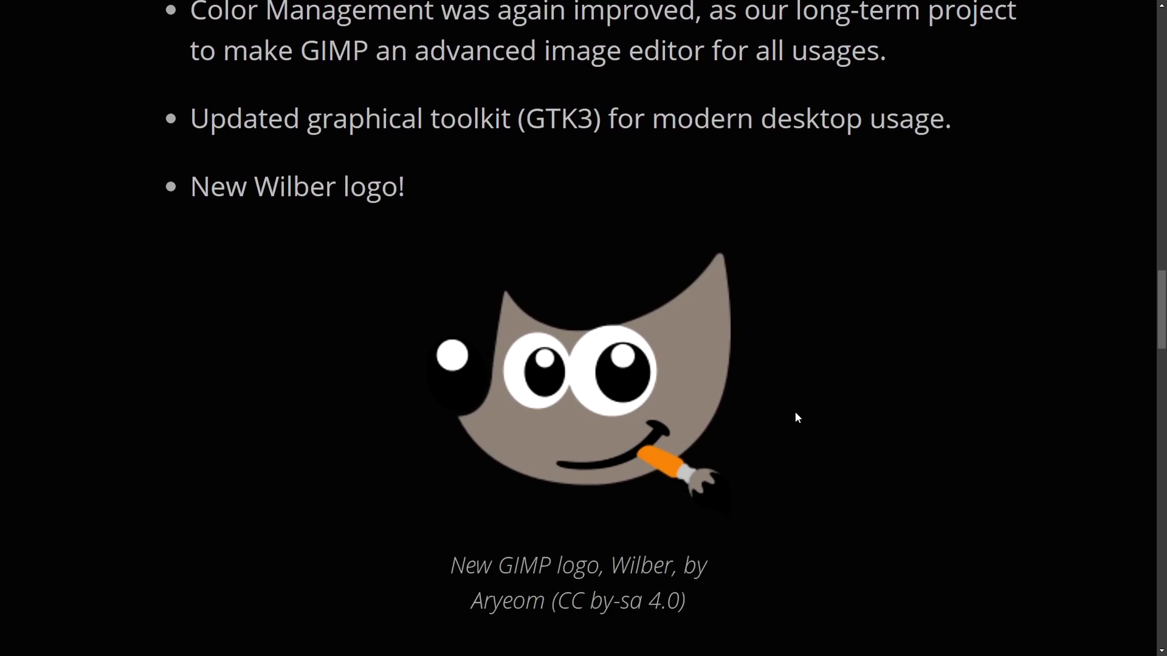
left_click_drag(202, 84, 542, 95)
left_click(550, 114)
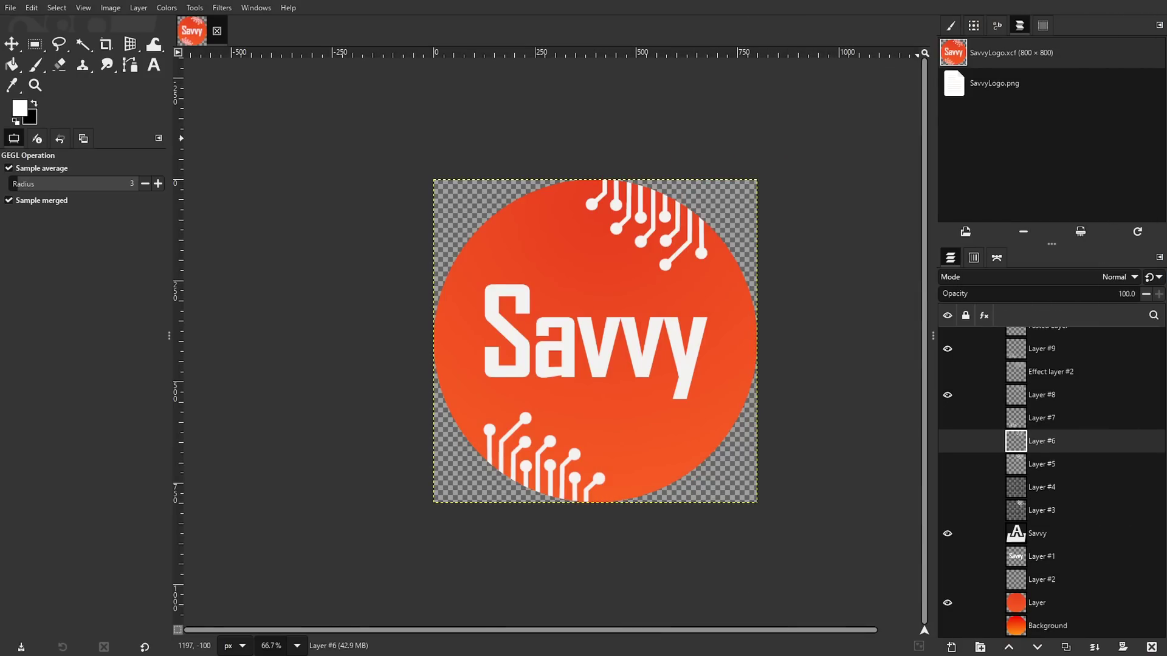
- Set both the layer preview and navigation preview sizes to Large in Interface preferences
key("m")
left_click(32, 7)
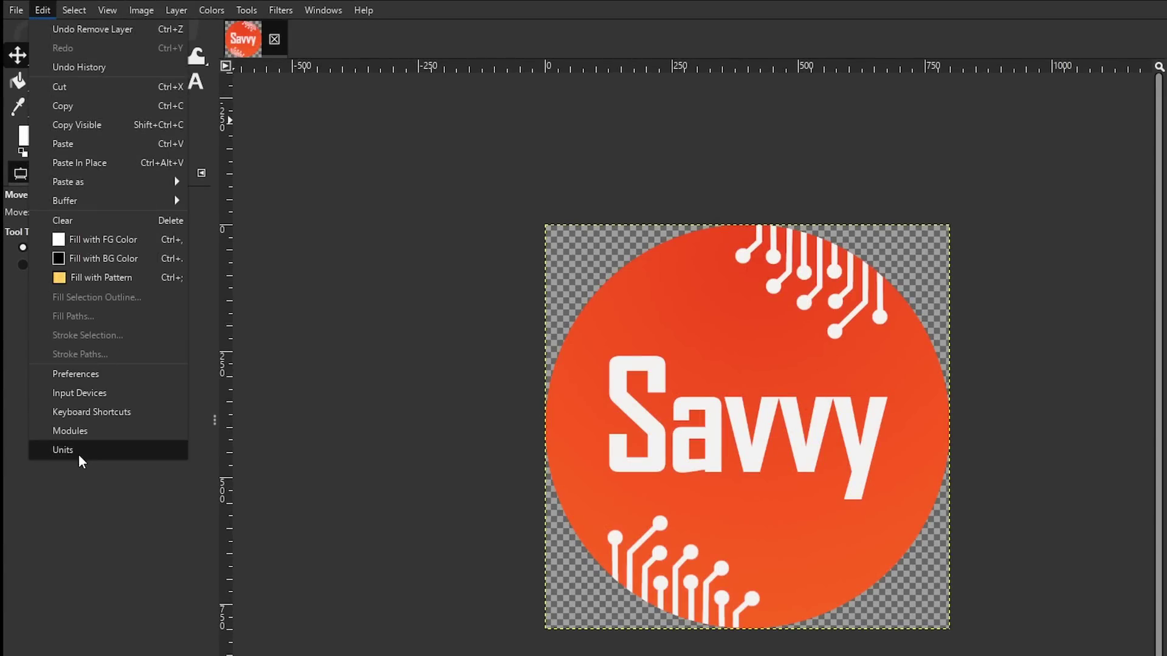
left_click(139, 377)
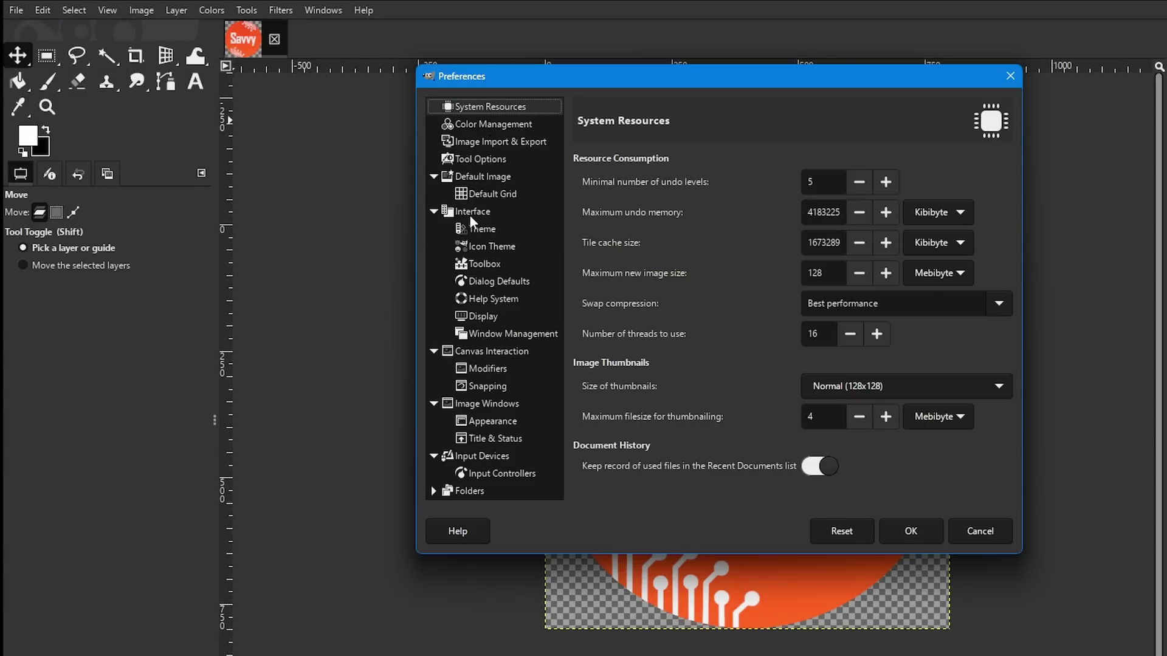
left_click(470, 214)
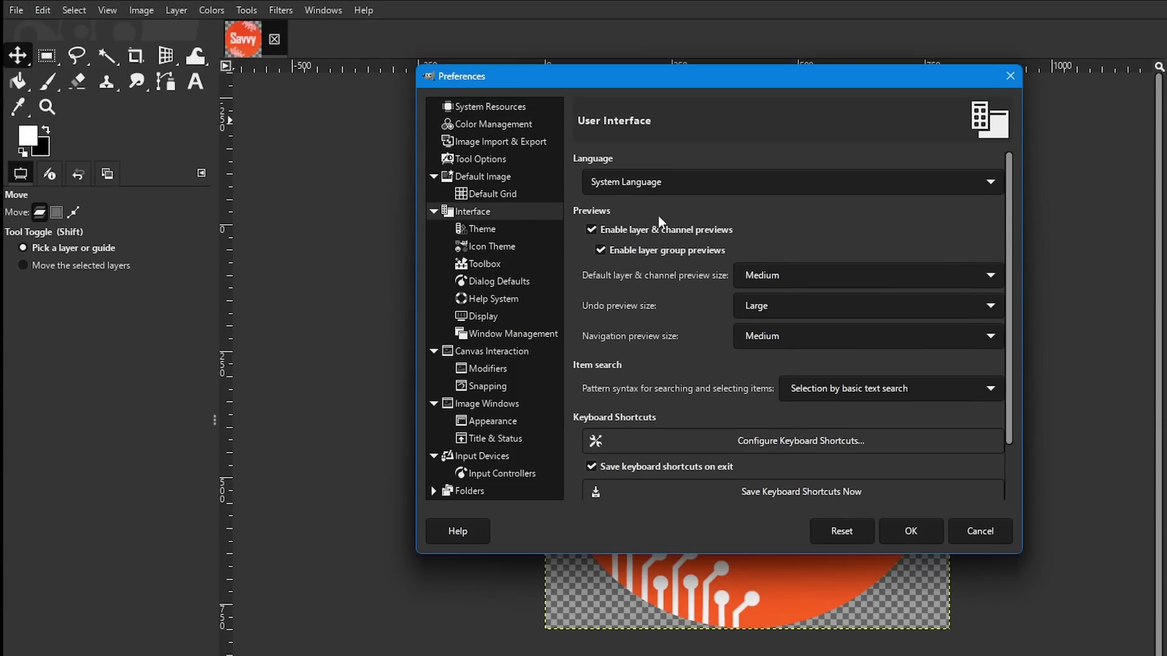
left_click(833, 275)
left_click(787, 301)
left_click(790, 333)
left_click(782, 359)
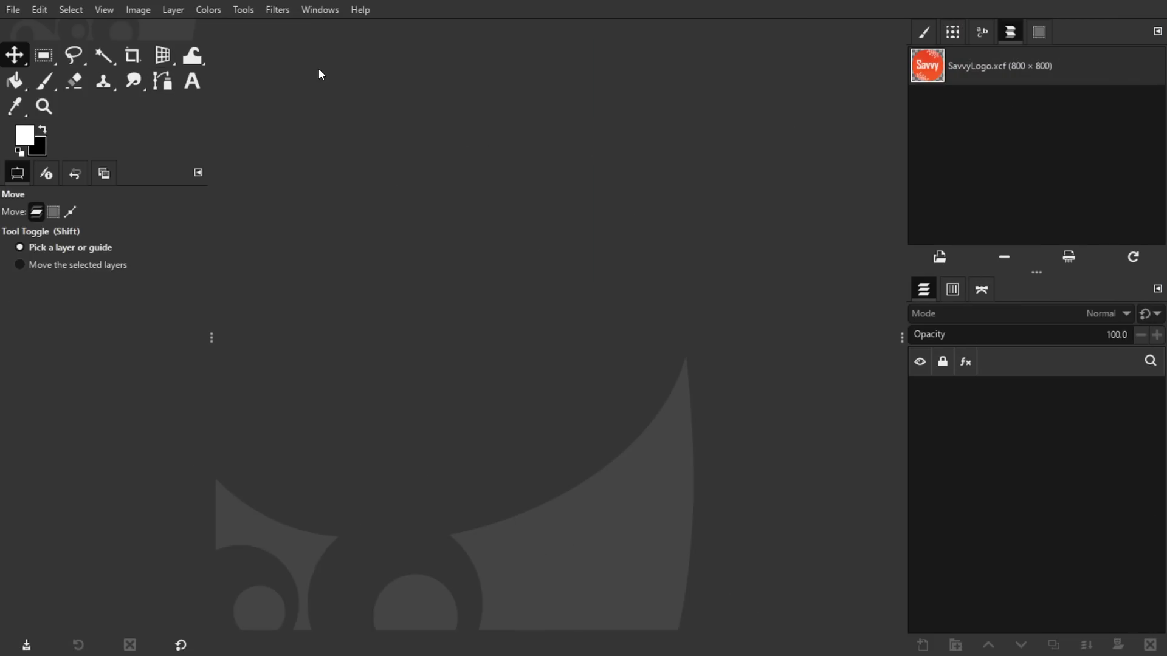
- Reopen SavvyLogo from the Images panel and widen the side docks
double_click(926, 87)
scroll(1114, 420, "up", 3)
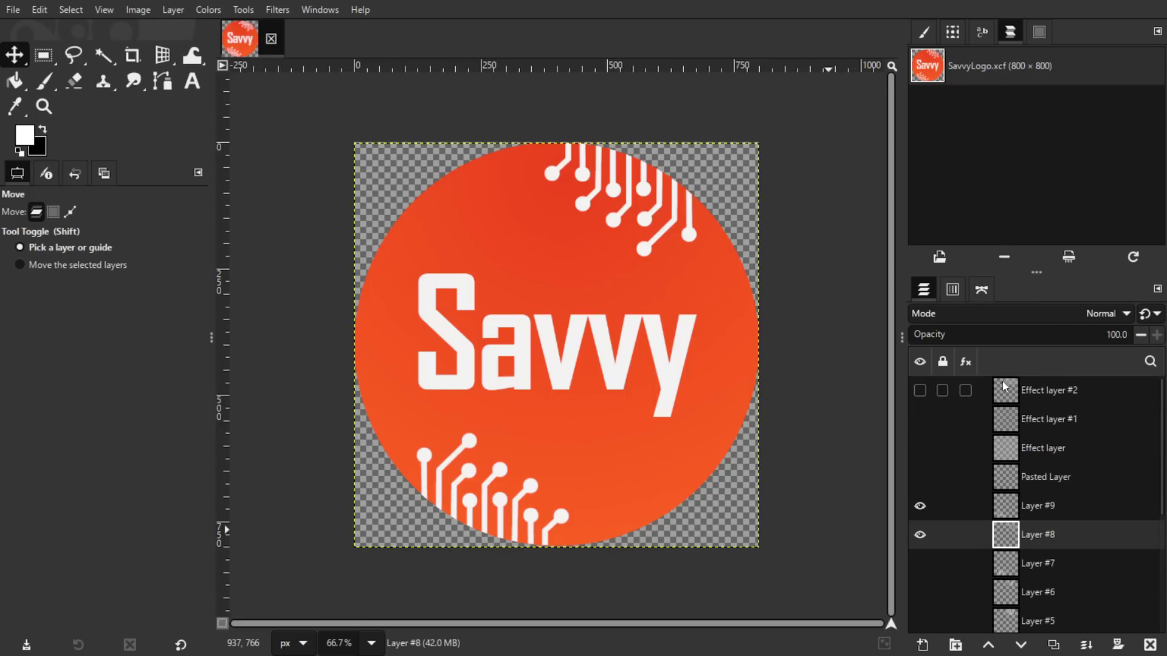
scroll(948, 474, "down", 2)
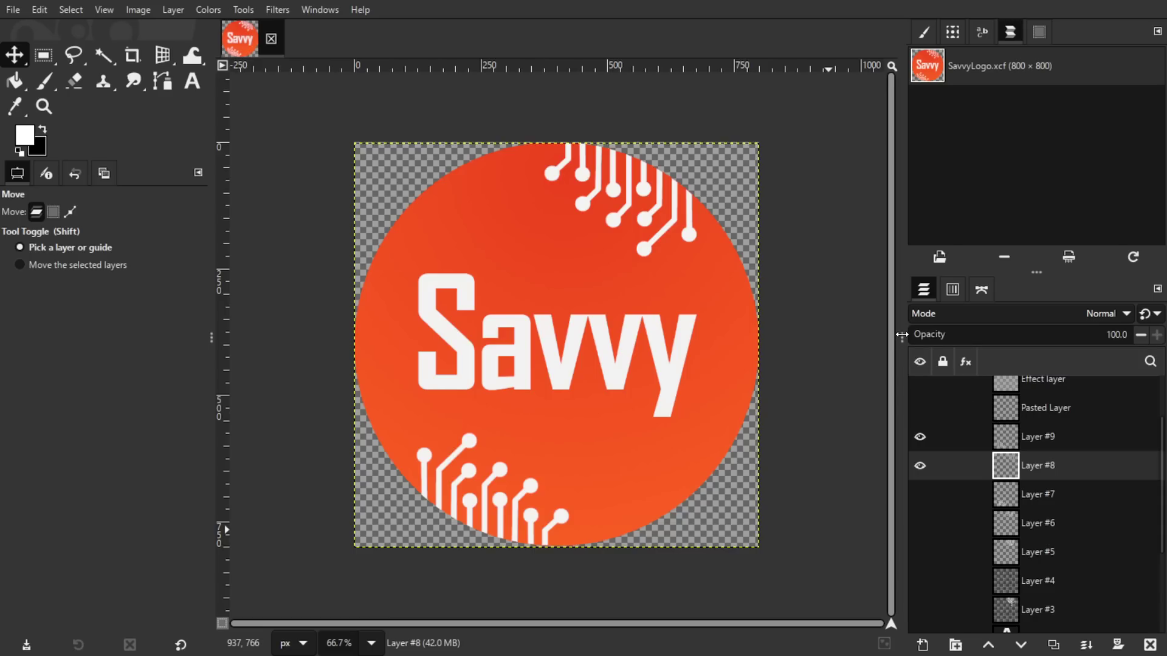
left_click_drag(901, 338, 792, 338)
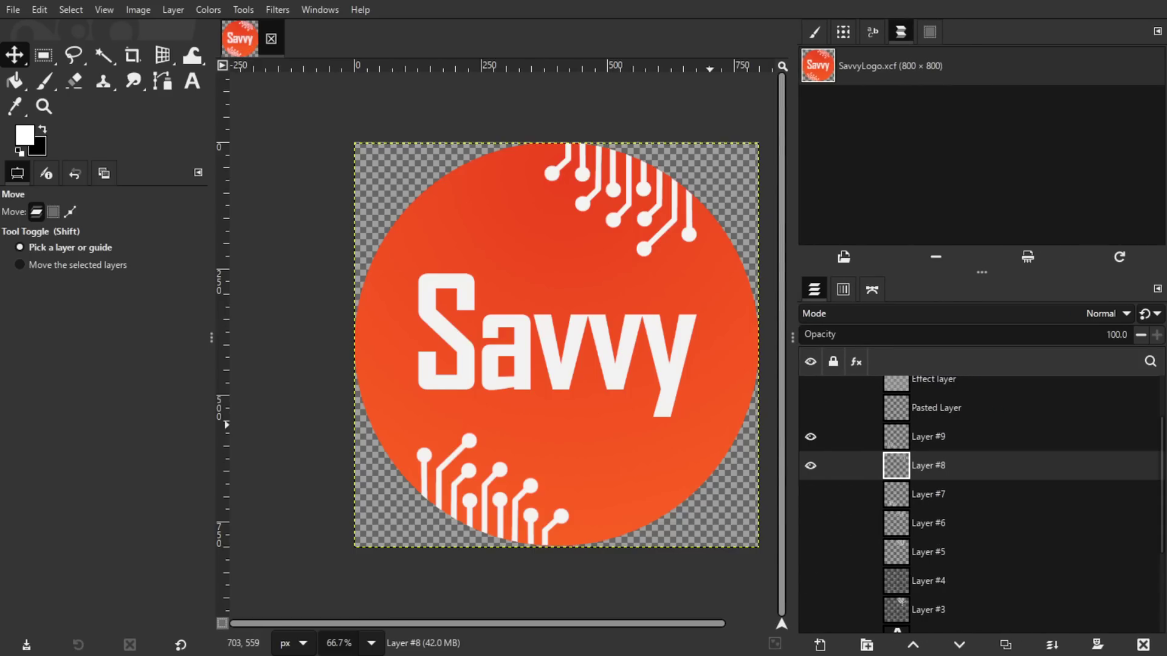
- Multi-select the layers from Layer #1 down to Layer
scroll(949, 516, "down", 5)
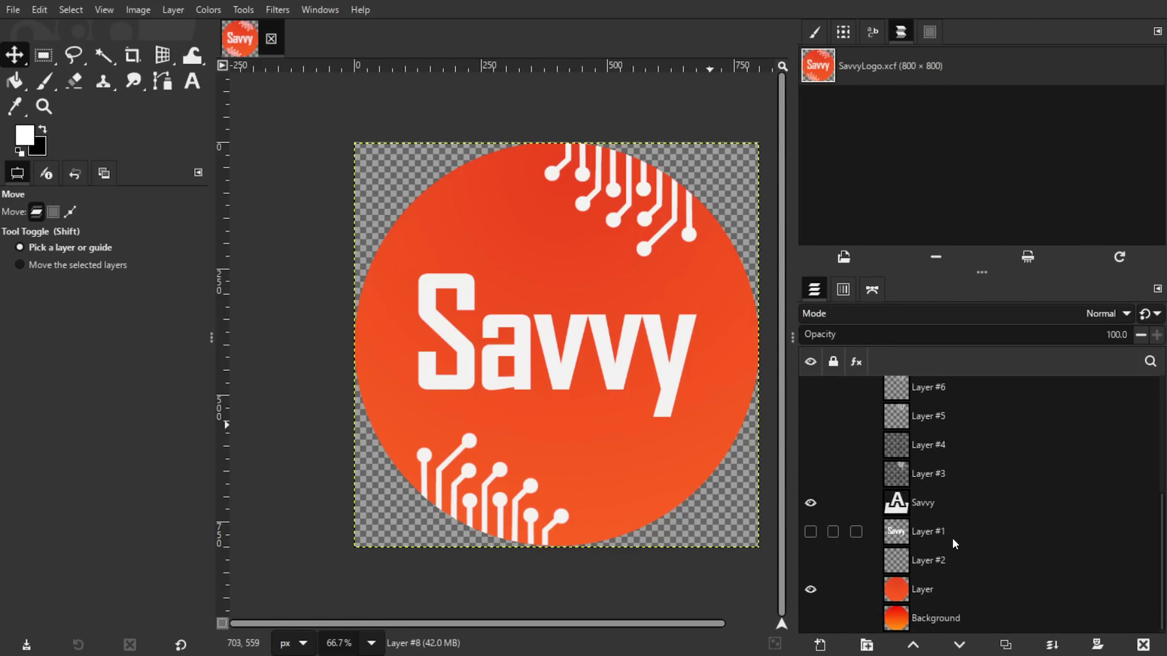
left_click(953, 530)
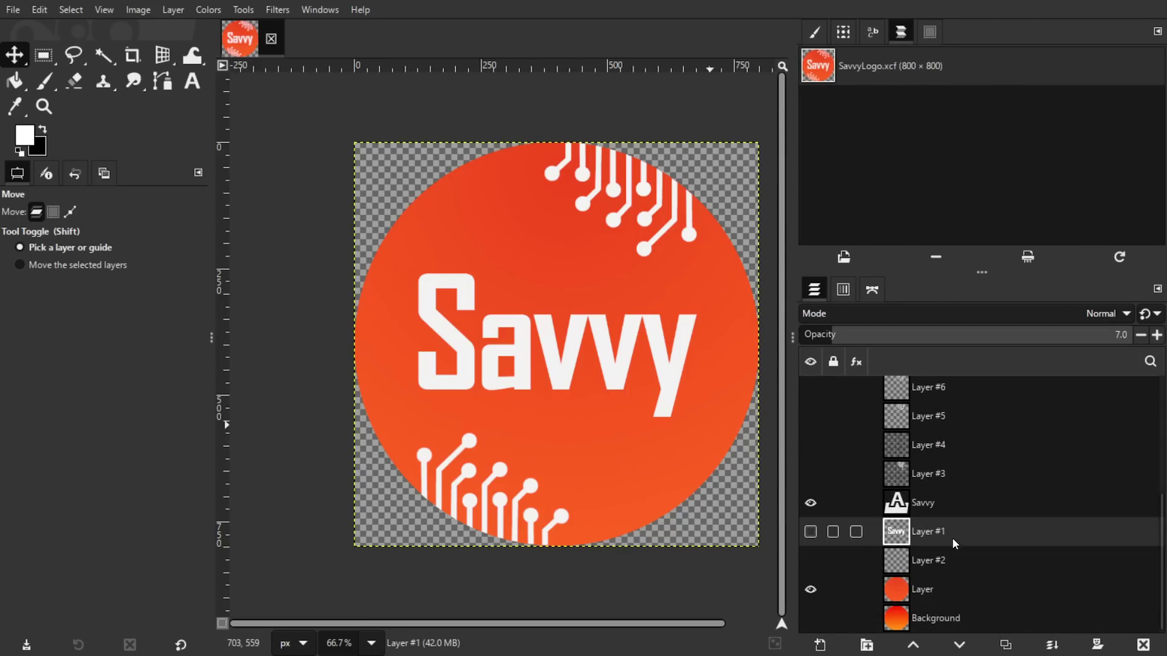
left_click(938, 593, "shift")
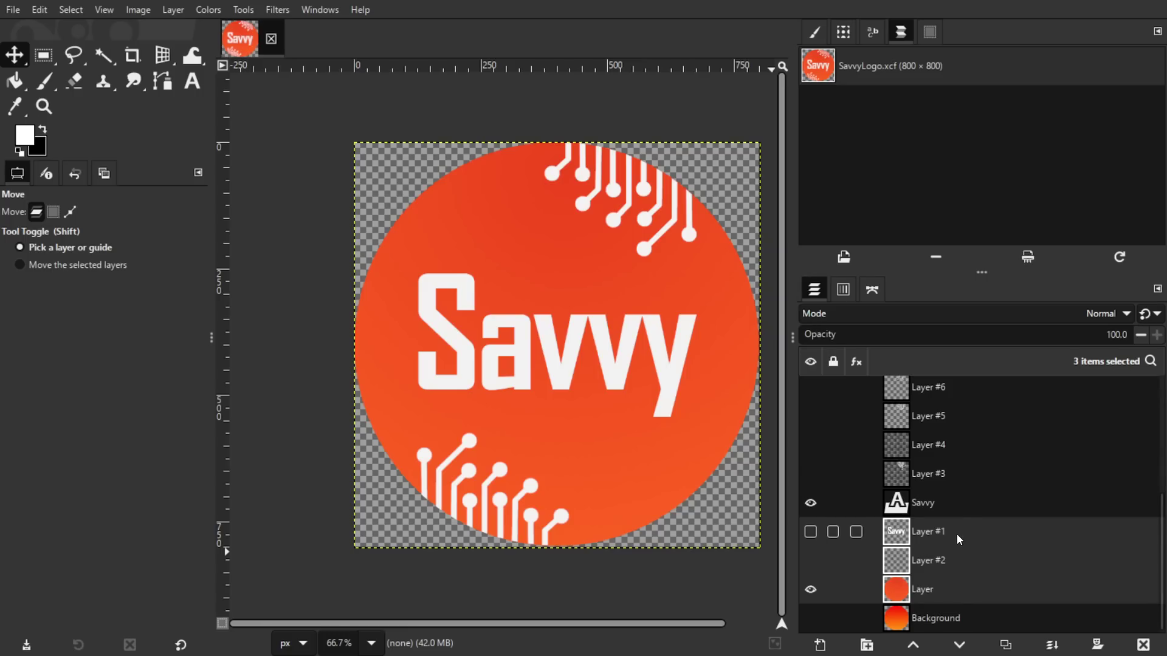
- Move the three selected layers higher, below Layer #6 and Pasted Layer
left_click_drag(956, 533, 944, 380)
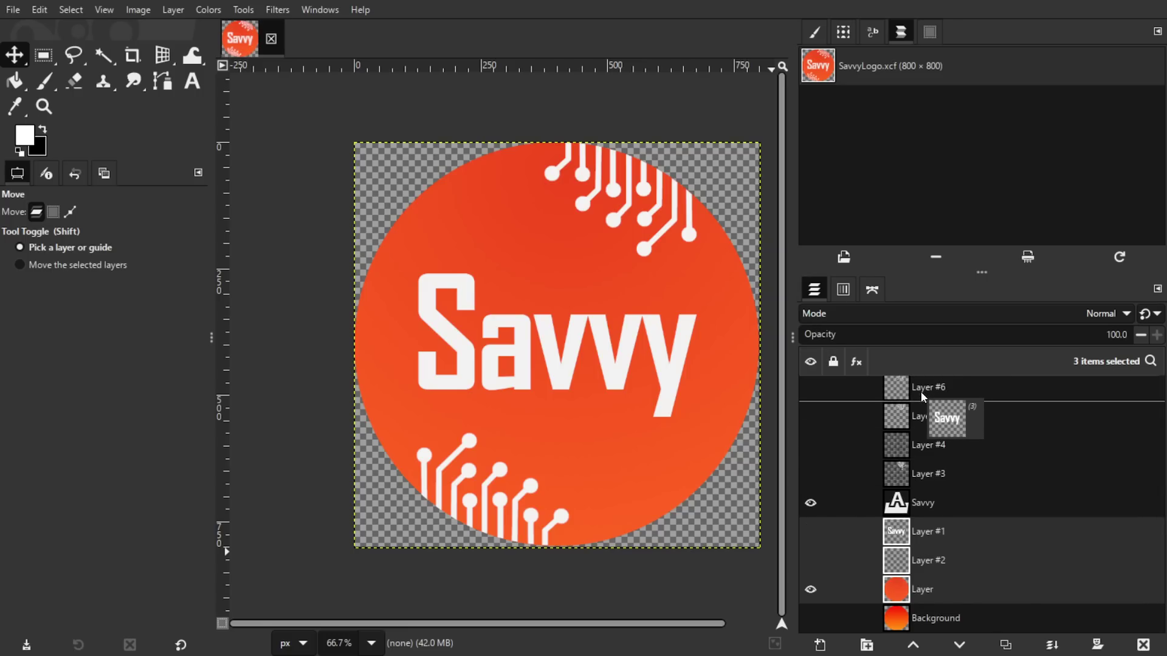
left_click_drag(921, 396, 922, 397)
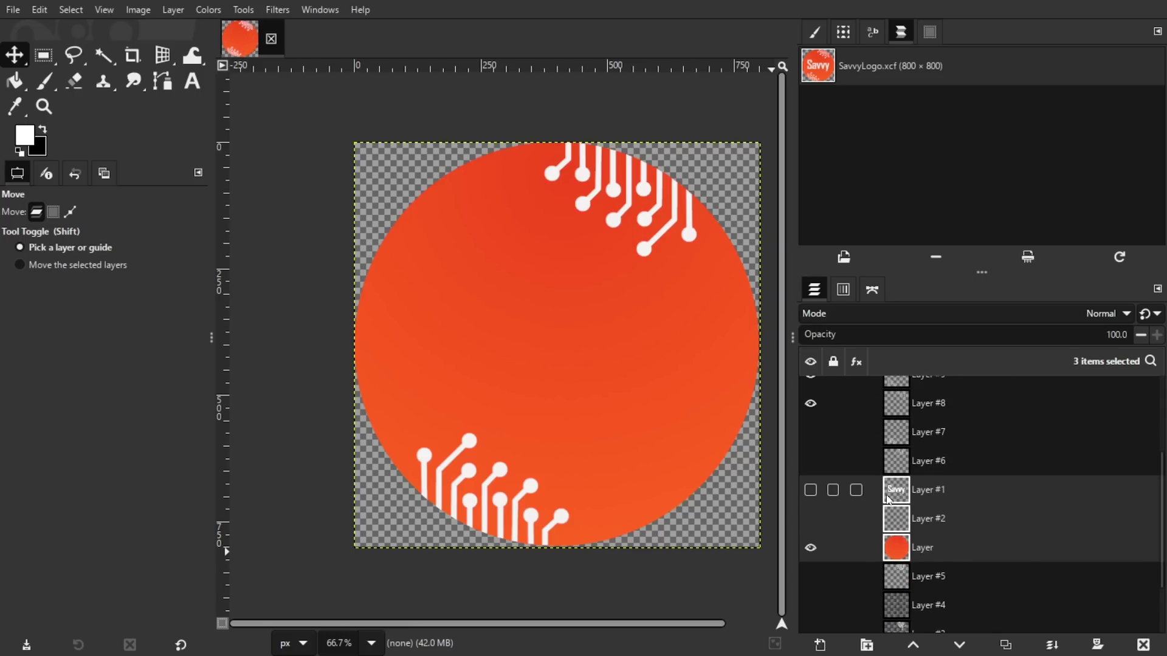
left_click_drag(883, 514, 971, 464)
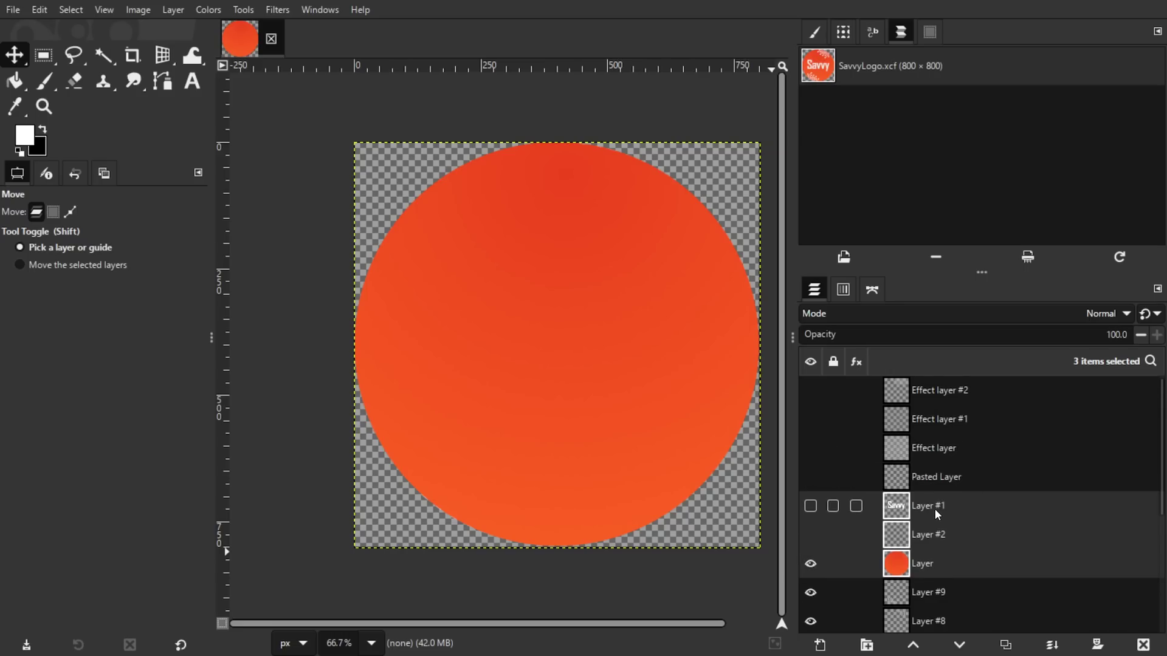
left_click_drag(935, 509, 990, 389)
- Move the Savvy text layer up to sit just above Layer #2
scroll(920, 486, "down", 5)
left_click(913, 590)
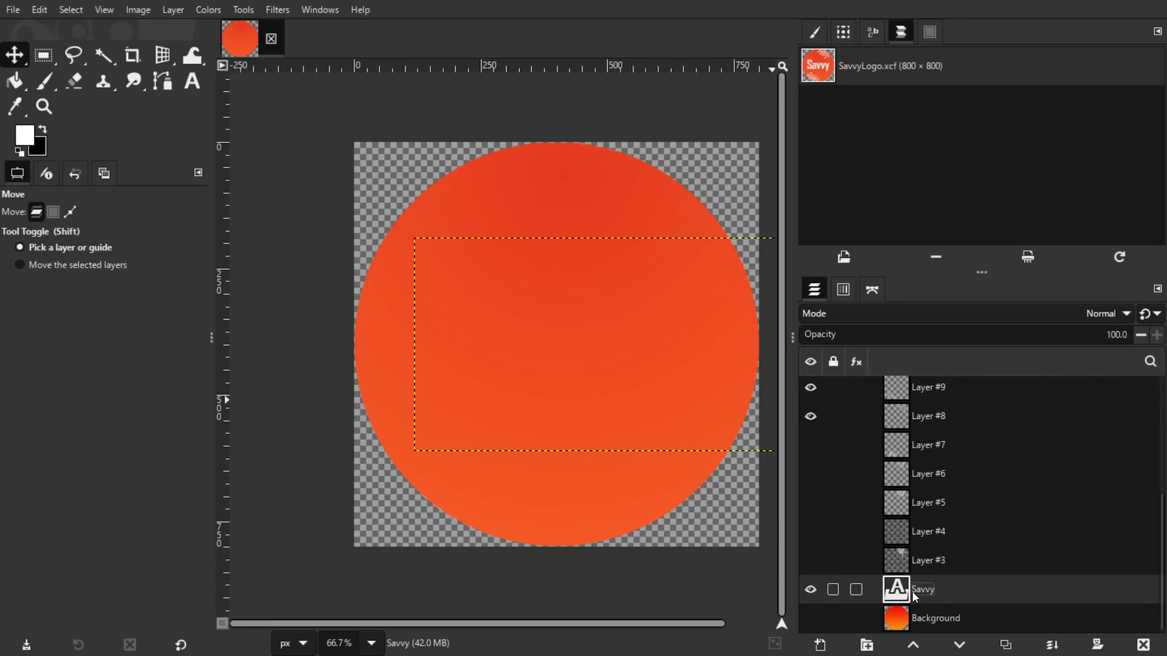
left_click_drag(913, 590, 946, 398)
left_click_drag(941, 600, 932, 398)
- Select Savvy, Layer #2 and Layer, drag them to the top, then undo the last rearrangement
left_click(960, 436)
left_click(935, 463)
left_click(935, 404, "shift")
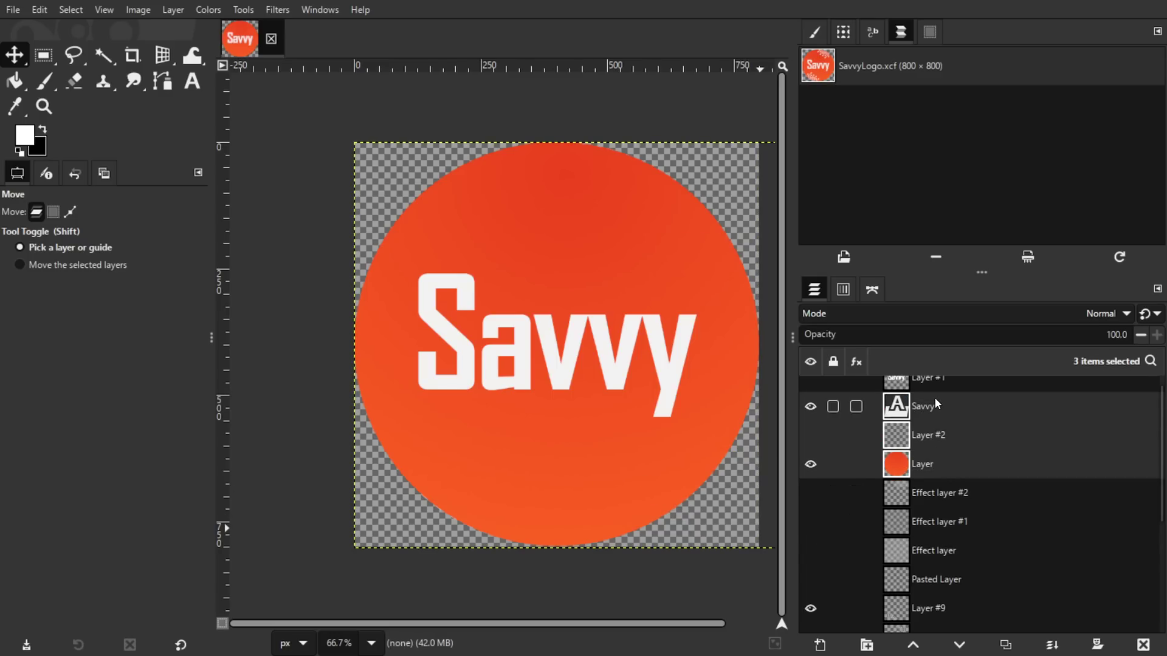
left_click_drag(932, 406, 928, 592)
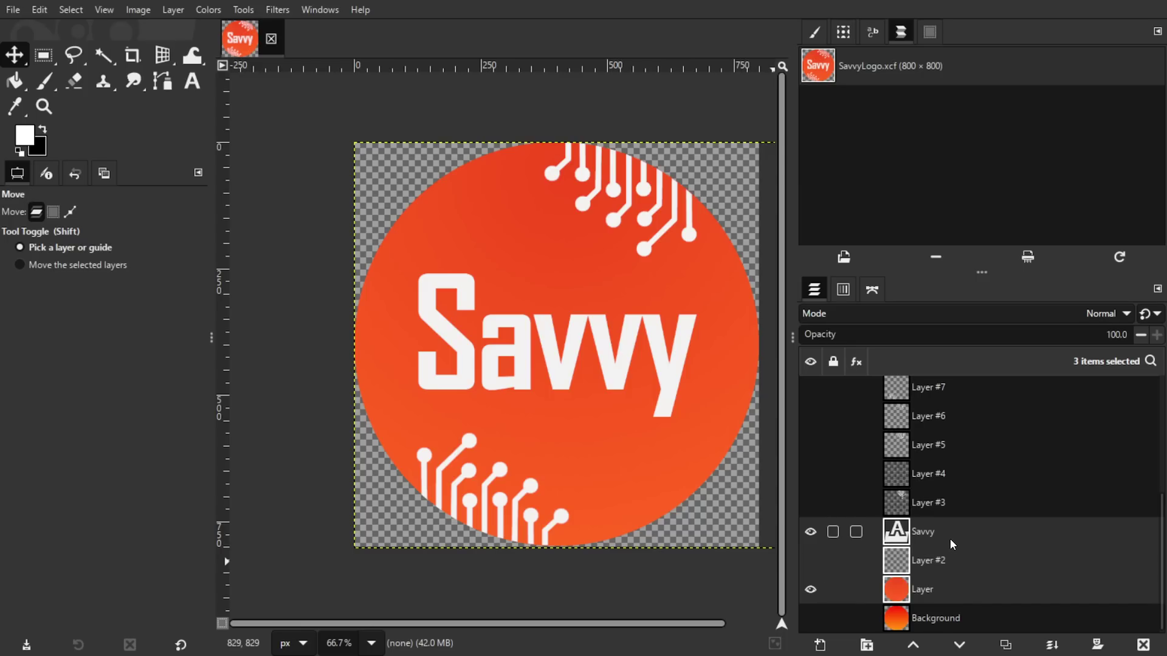
left_click_drag(943, 534, 936, 418)
key("ctrl+z")
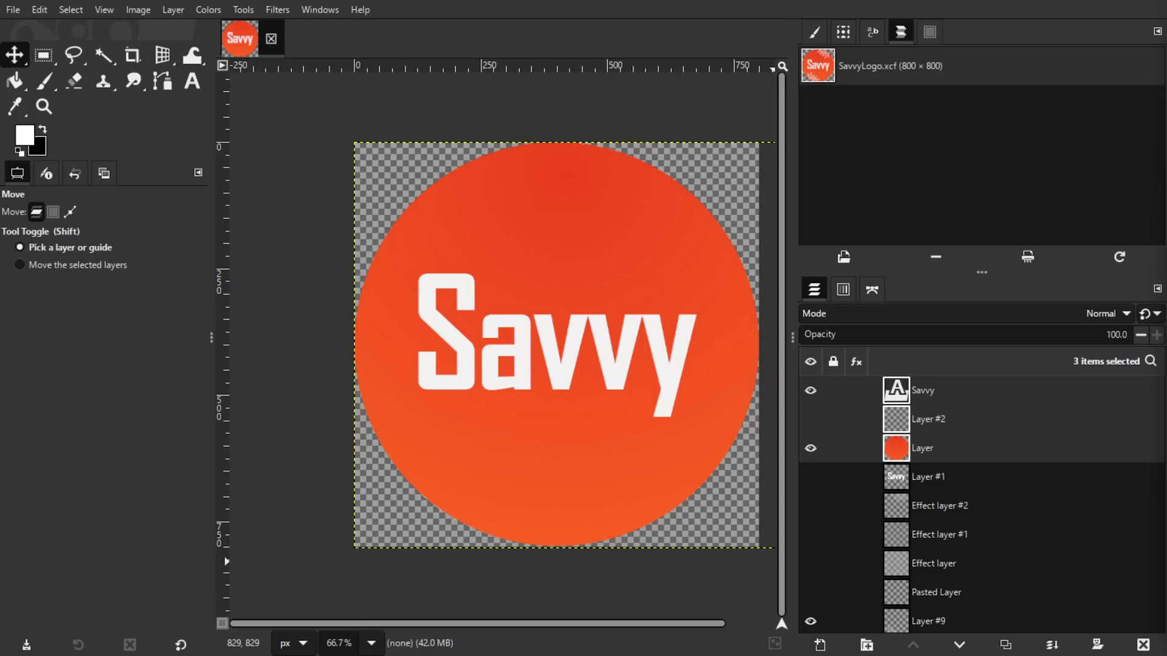
- Add a text box at the circle's upper-left containing 'Testing'
left_click_drag(792, 172, 850, 172)
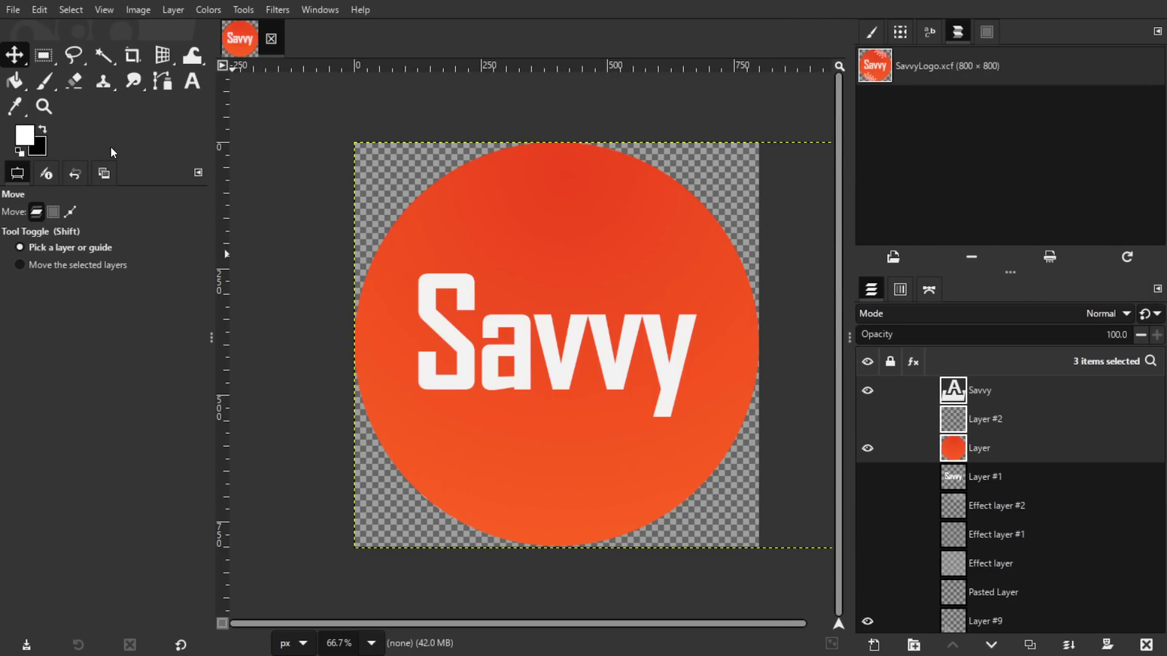
left_click(192, 81)
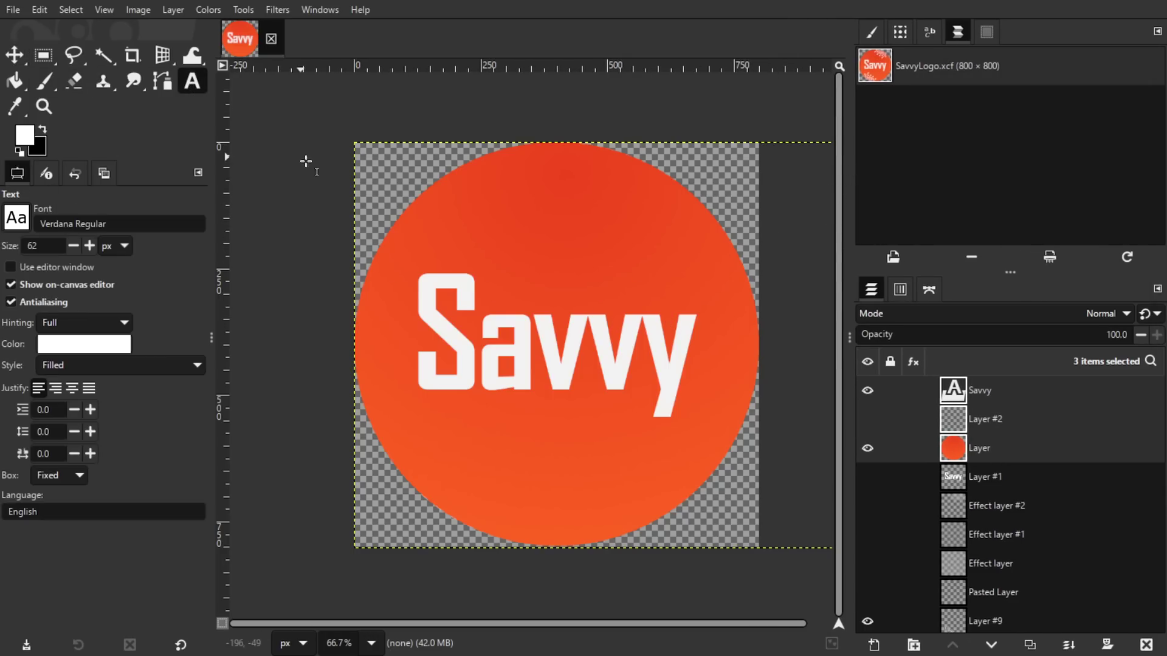
left_click(472, 417)
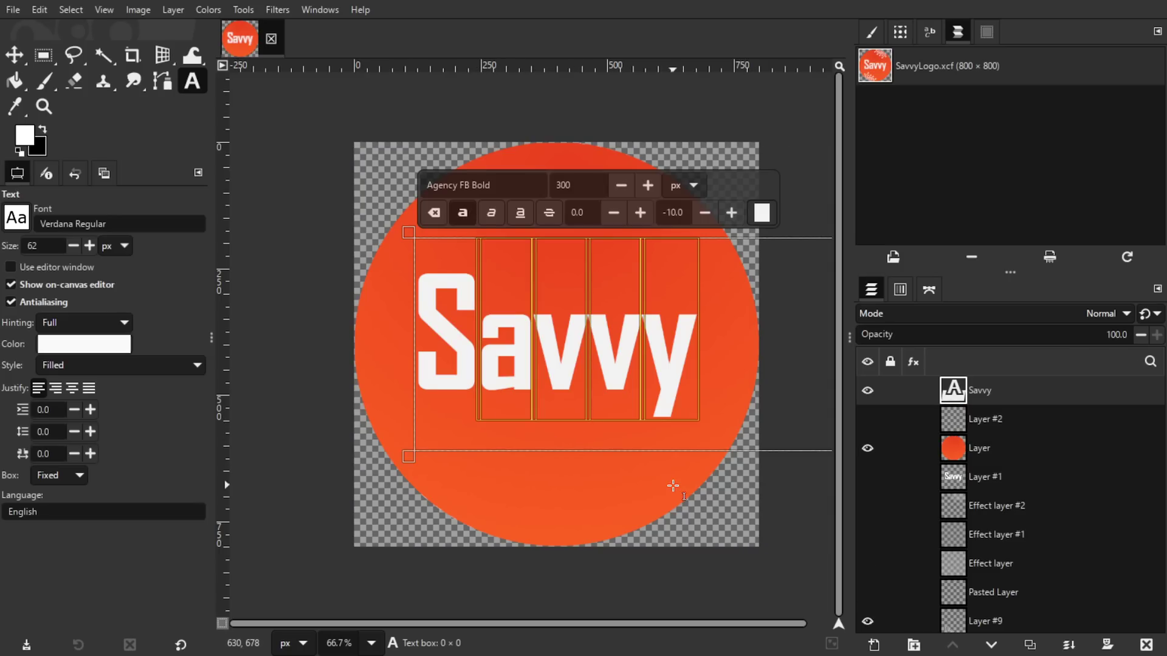
left_click_drag(373, 150, 624, 221)
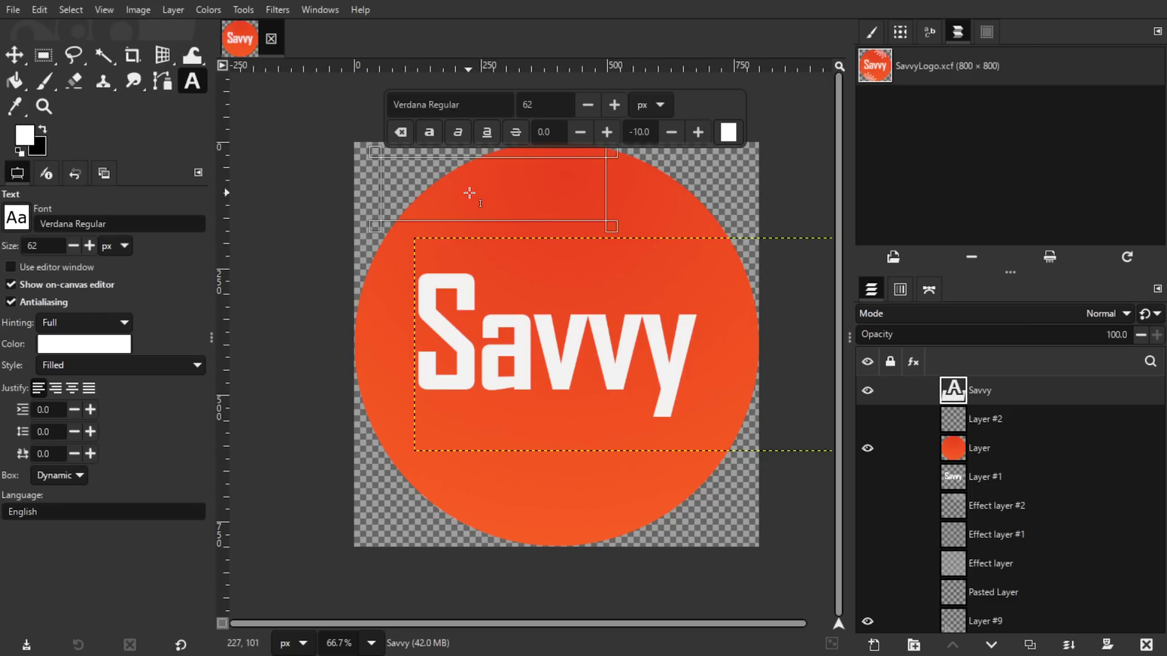
type("Testing")
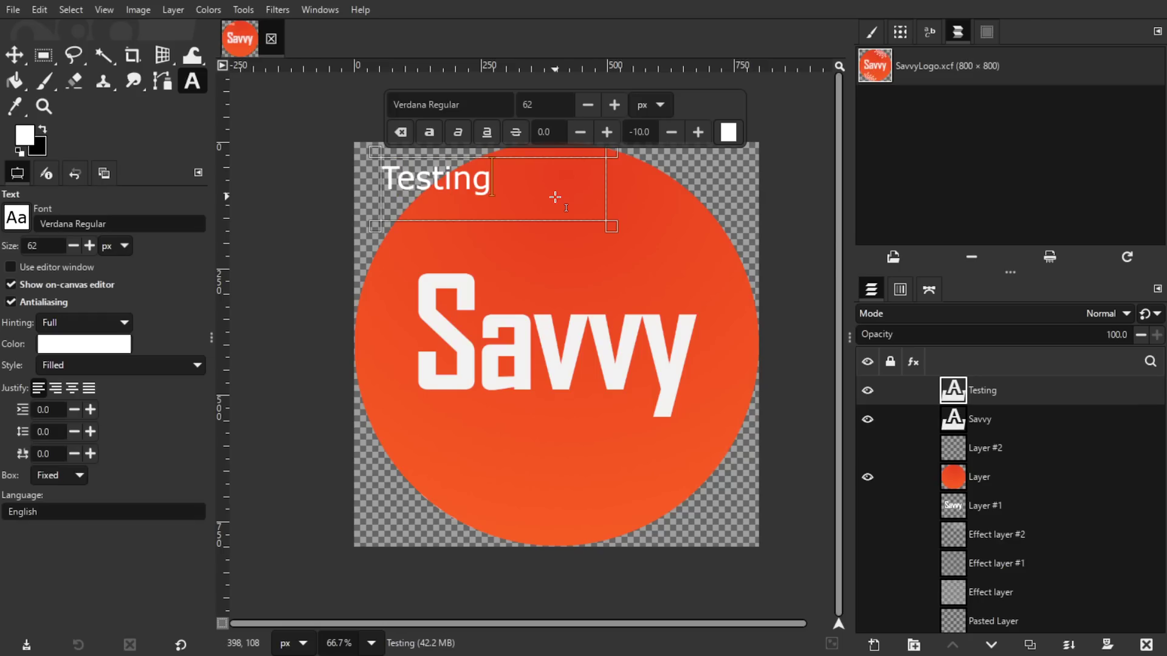
- Switch to the Move tool and undo an accidental move of the red circle
key("Escape")
key("m")
left_click_drag(519, 274, 632, 466)
key("ctrl+z")
- Give the Testing text a Drop Shadow: offset 11.2, blur 2.1, opacity 1.0, grow radius 6
left_click(436, 180)
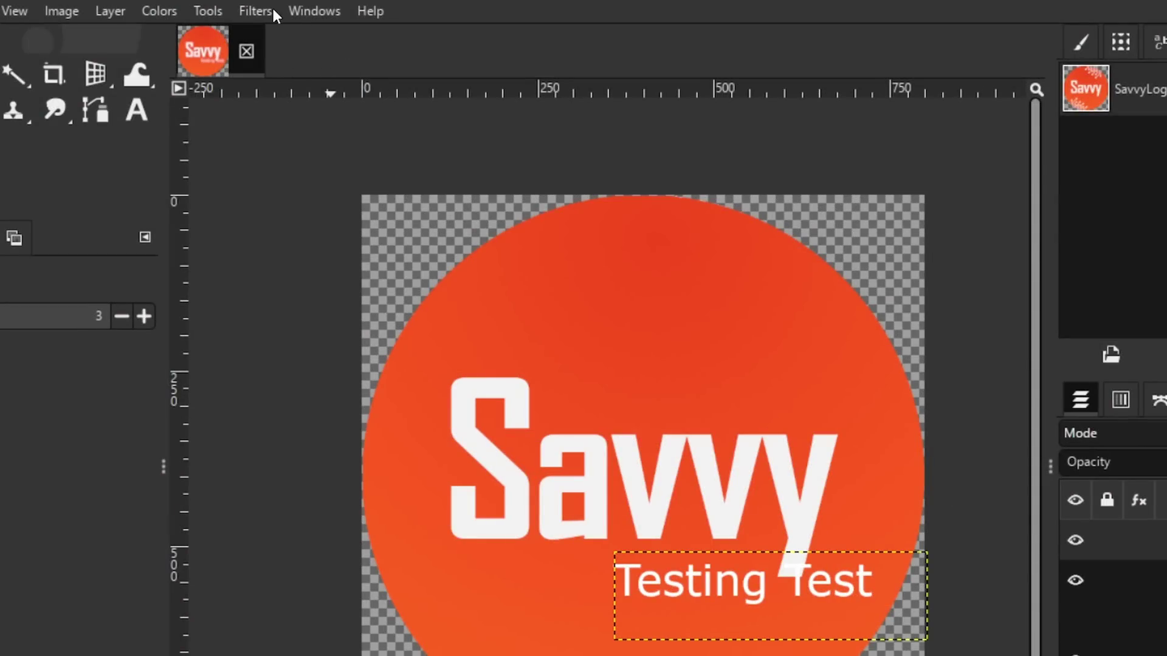
left_click(249, 11)
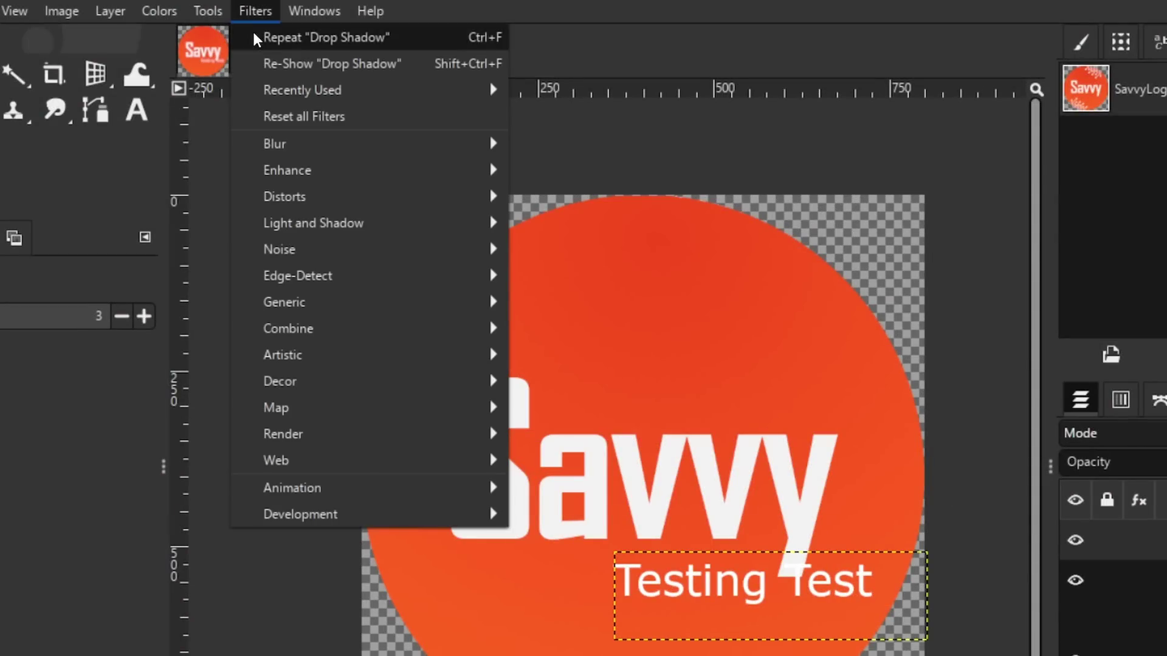
mouse_move(386, 238)
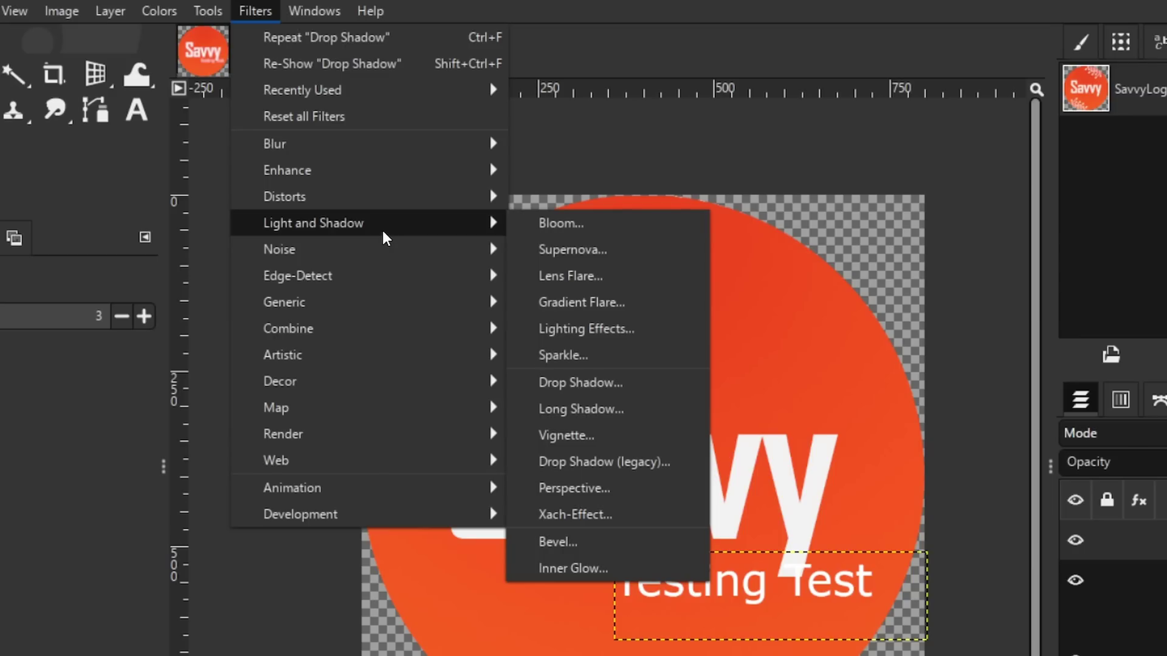
left_click(610, 382)
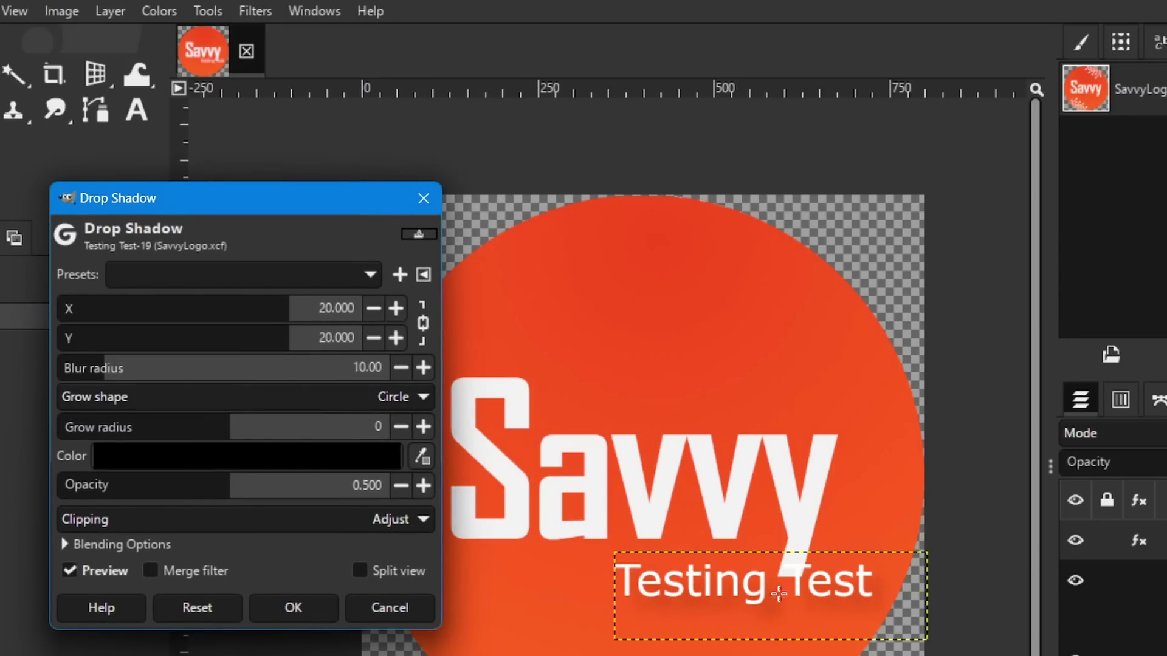
mouse_move(286, 308)
left_mouse_down()
mouse_move(261, 307)
mouse_move(298, 315)
left_mouse_up()
left_click_drag(251, 490, 438, 483)
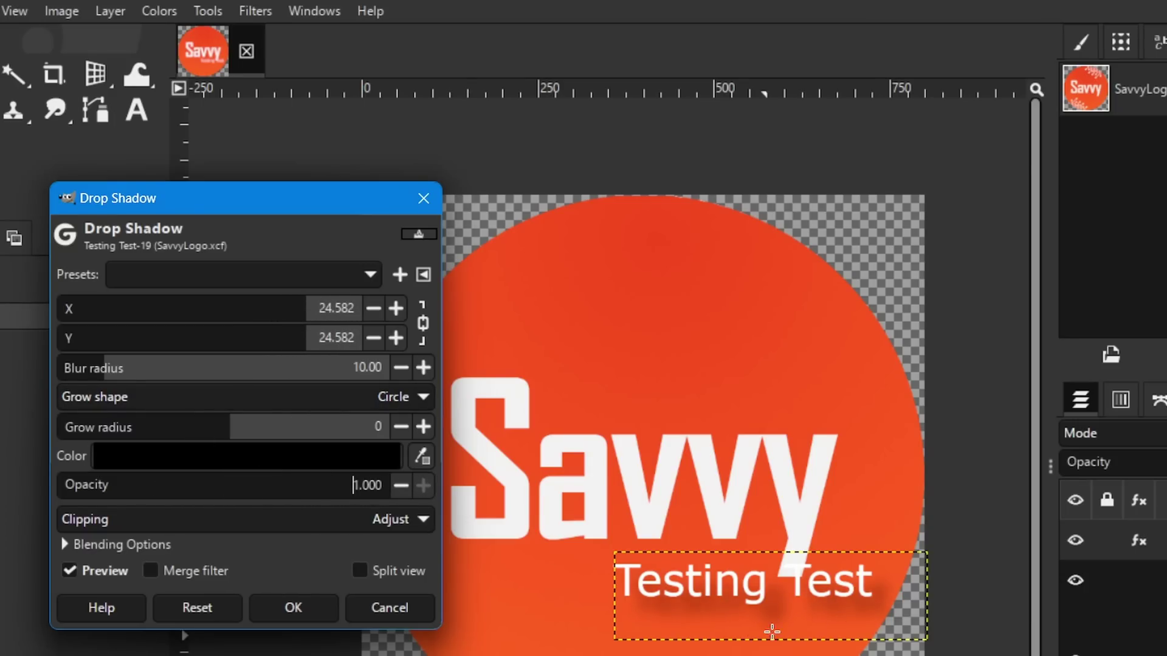
mouse_move(249, 338)
left_mouse_down()
mouse_move(211, 326)
mouse_move(275, 338)
mouse_move(255, 337)
left_mouse_up()
left_click_drag(102, 361, 78, 348)
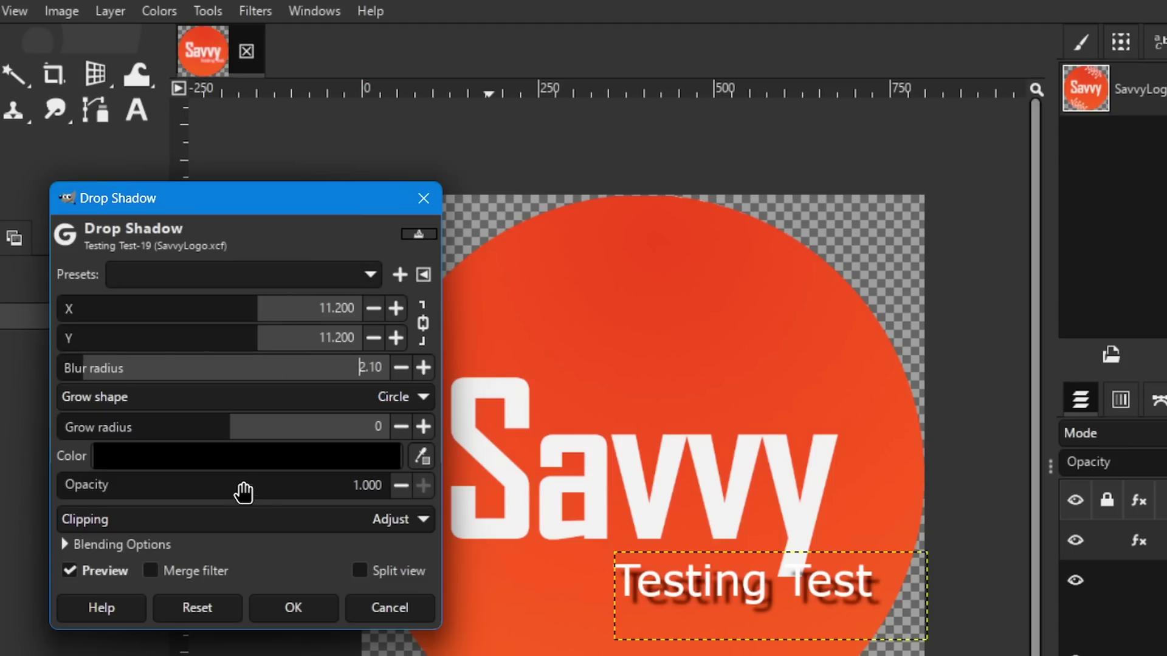
left_click(404, 397)
left_click(408, 392)
mouse_move(273, 425)
left_mouse_down()
mouse_move(247, 422)
mouse_move(269, 426)
left_mouse_up()
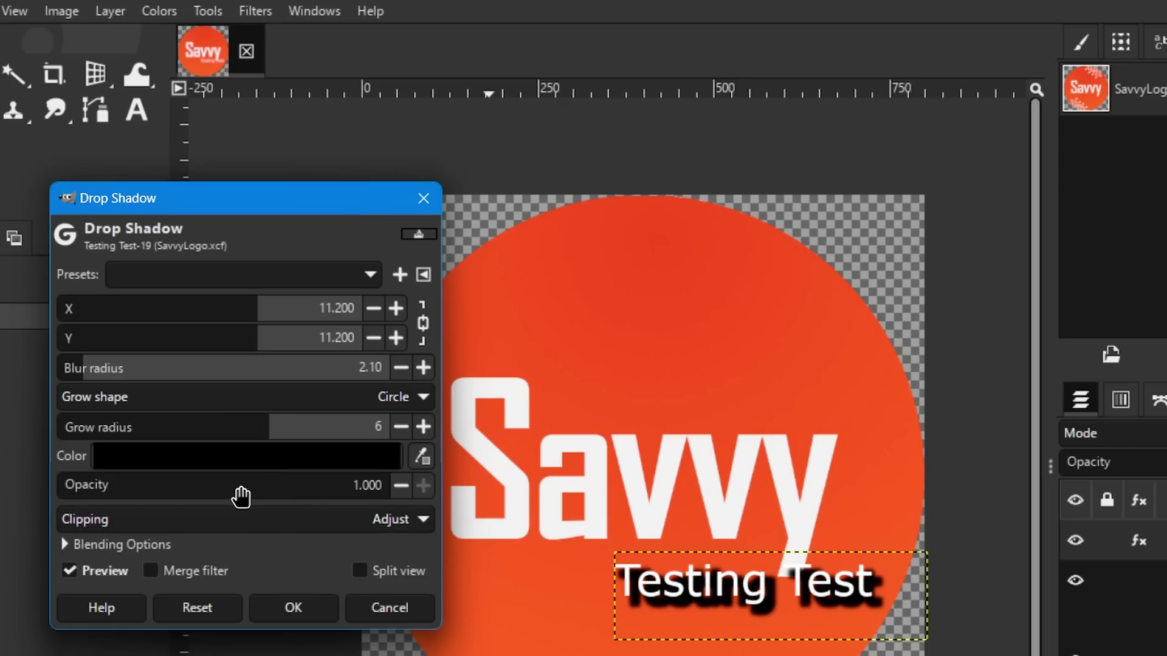
left_click(289, 605)
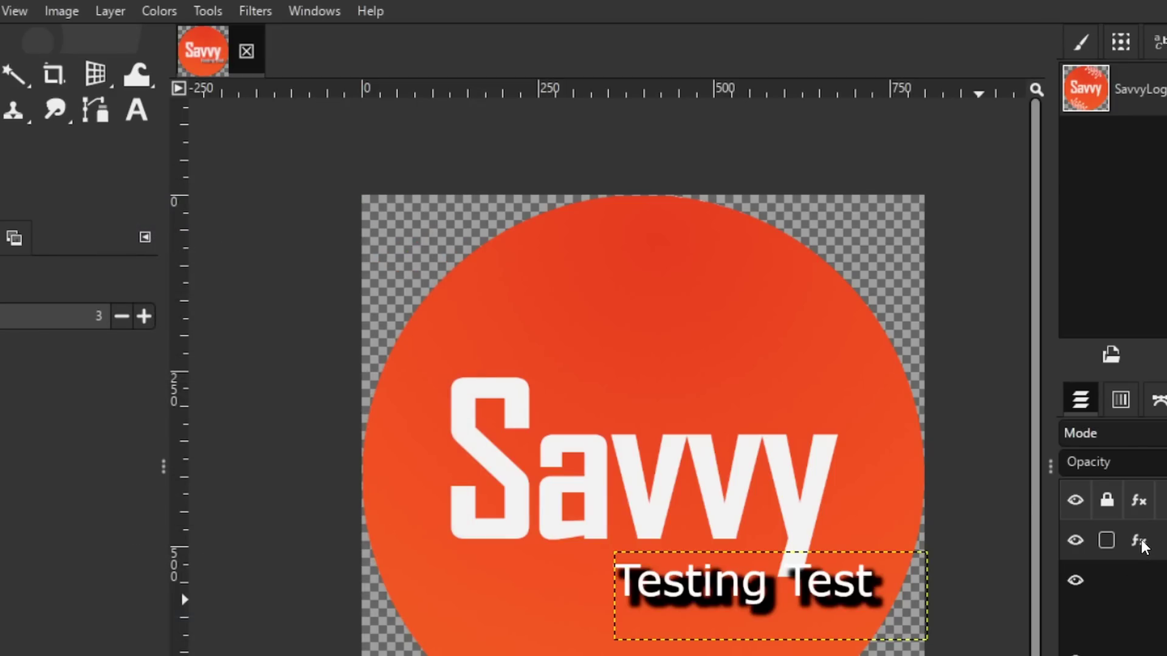
- Re-edit the text's Drop Shadow effect, raising its grow radius to 13
left_click(1139, 542)
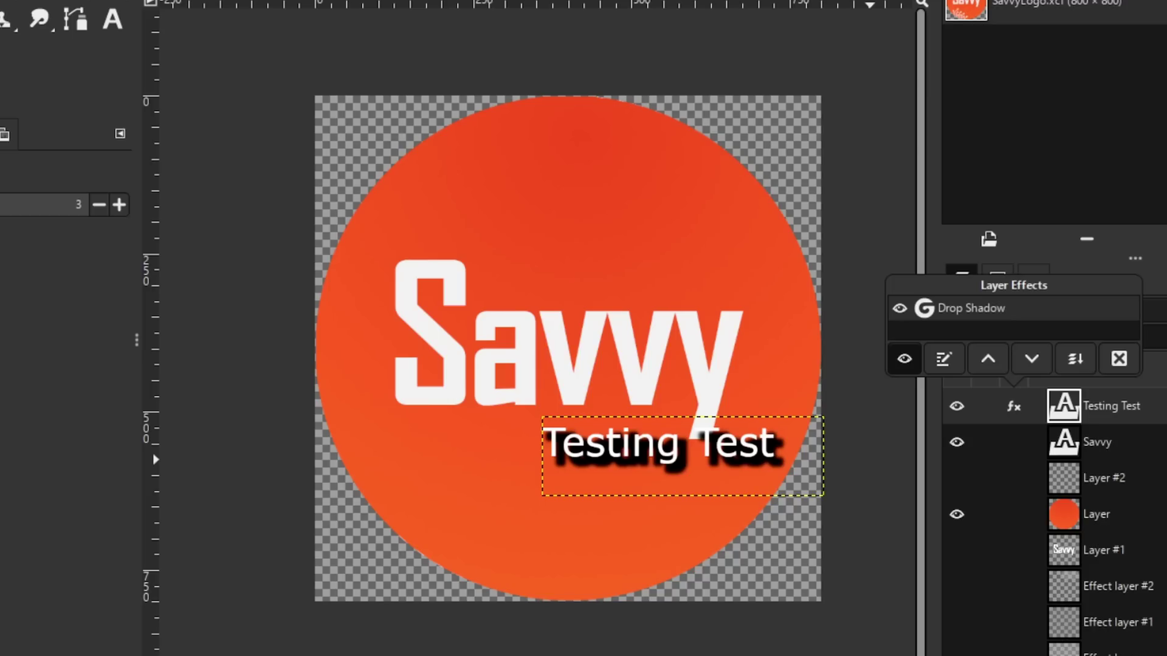
double_click(972, 310)
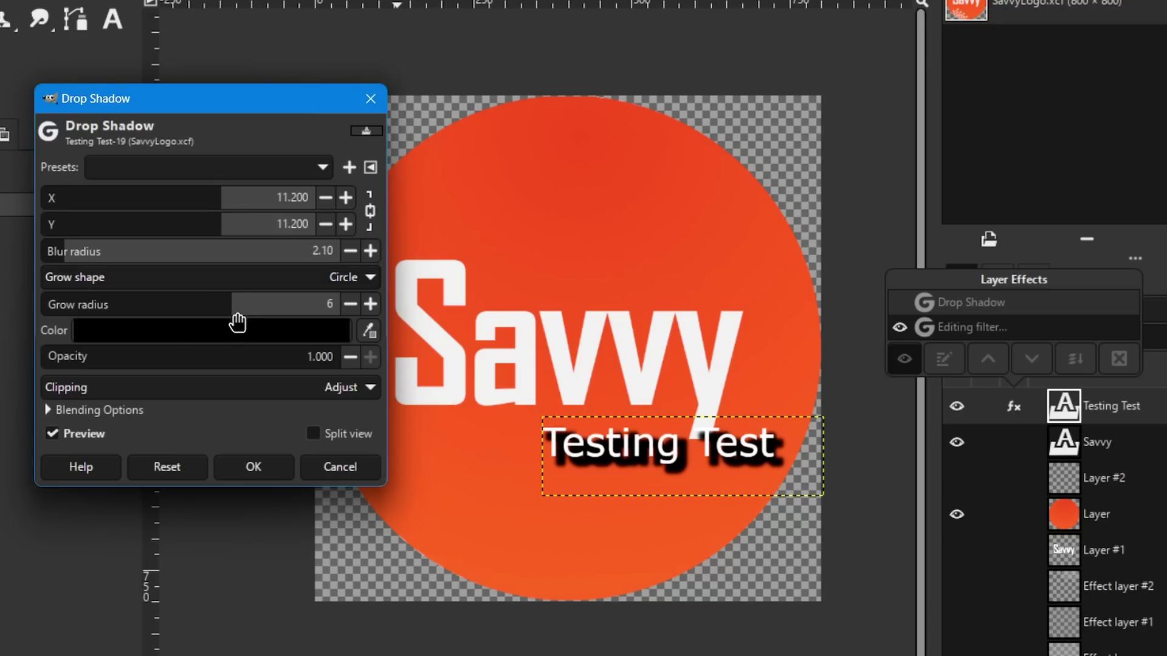
left_click_drag(235, 305, 250, 305)
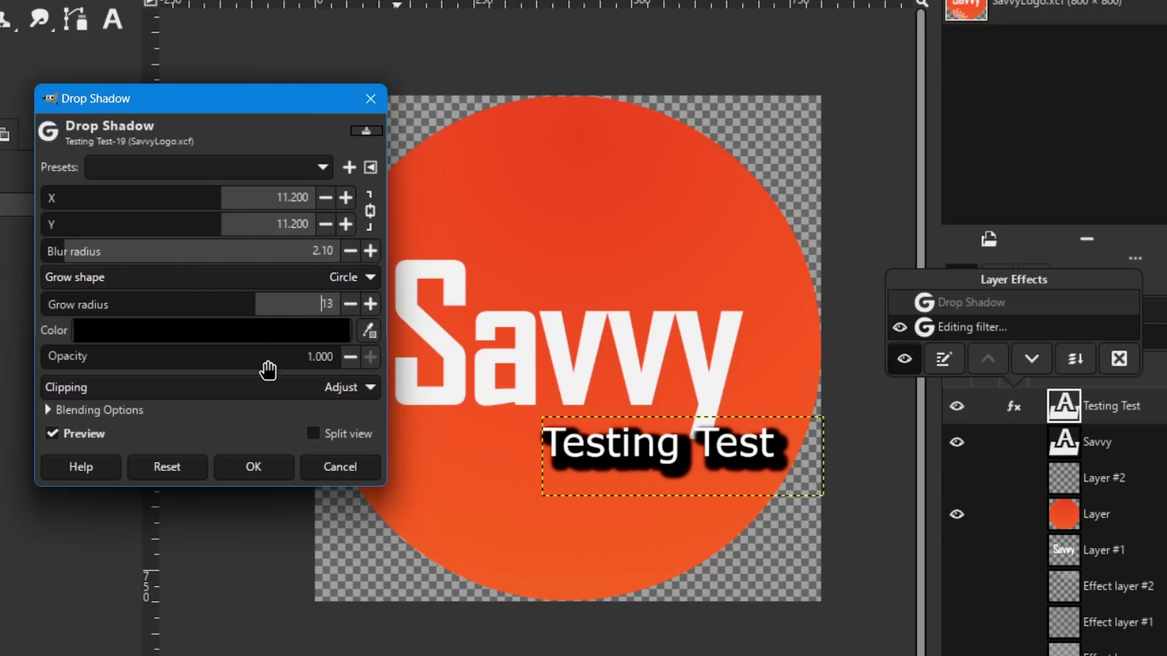
left_click(244, 468)
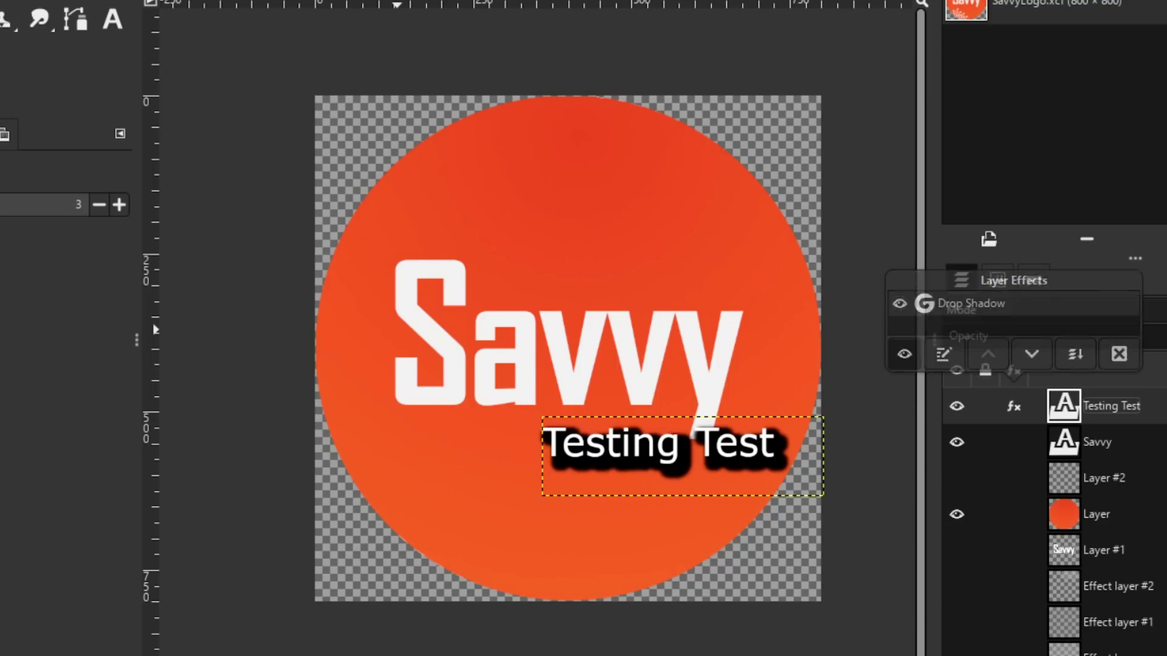
- Apply a Gaussian Blur of size 1.33 to the Testing Test text layer
key("alt+r")
mouse_move(375, 154)
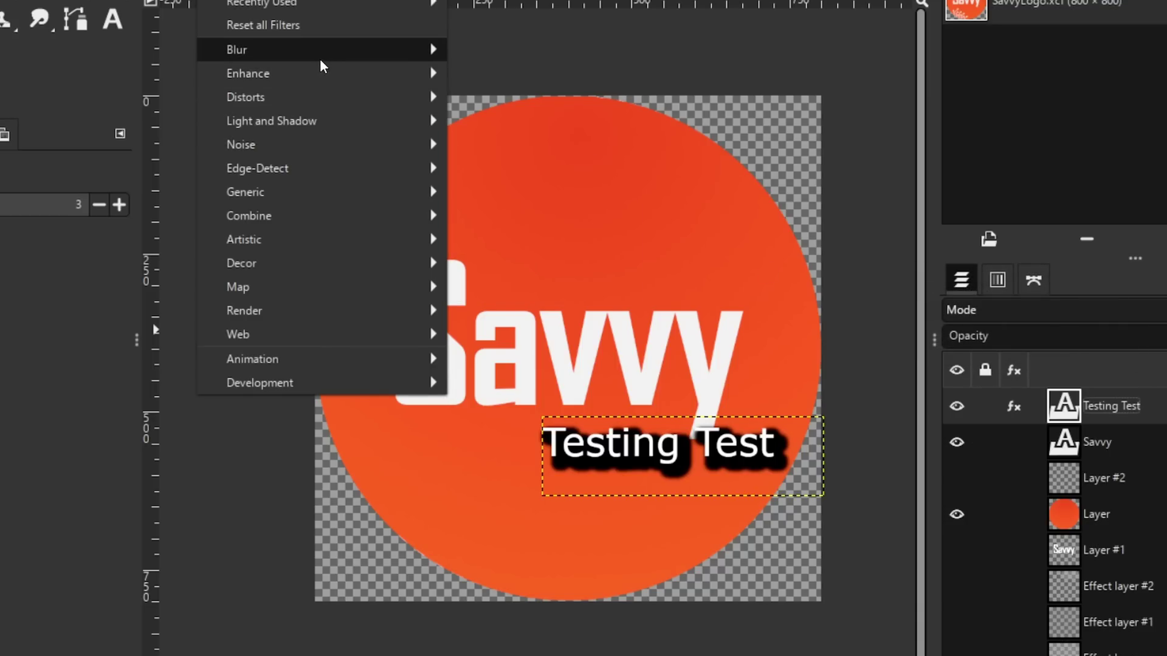
mouse_move(451, 46)
left_click(526, 72)
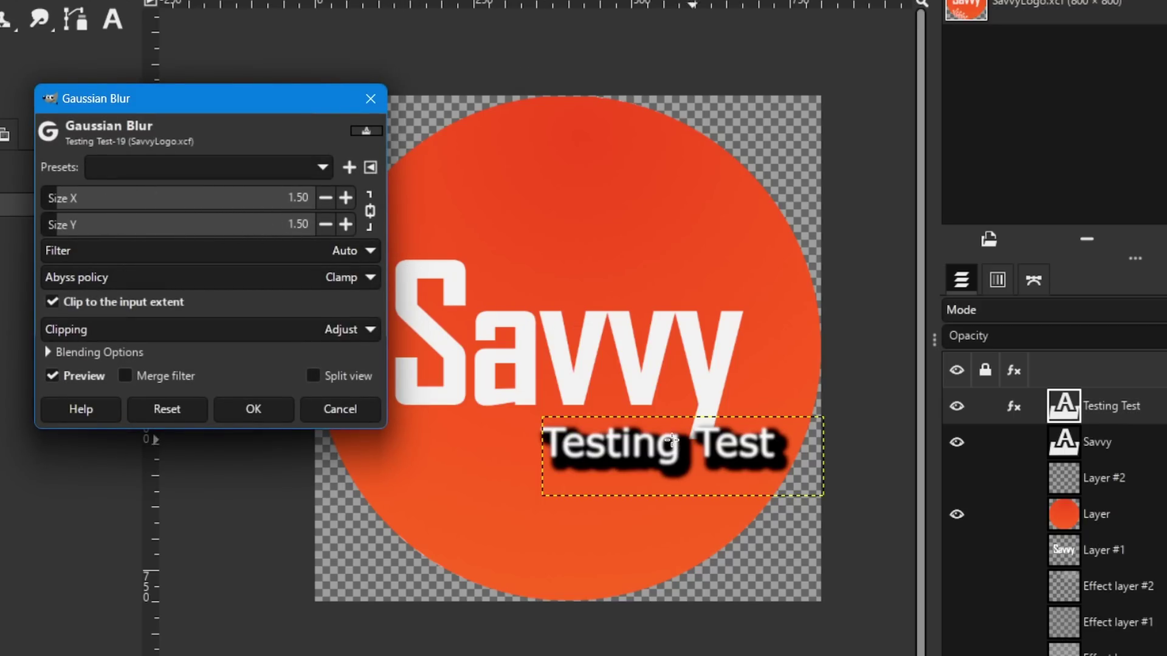
left_click_drag(79, 201, 50, 199)
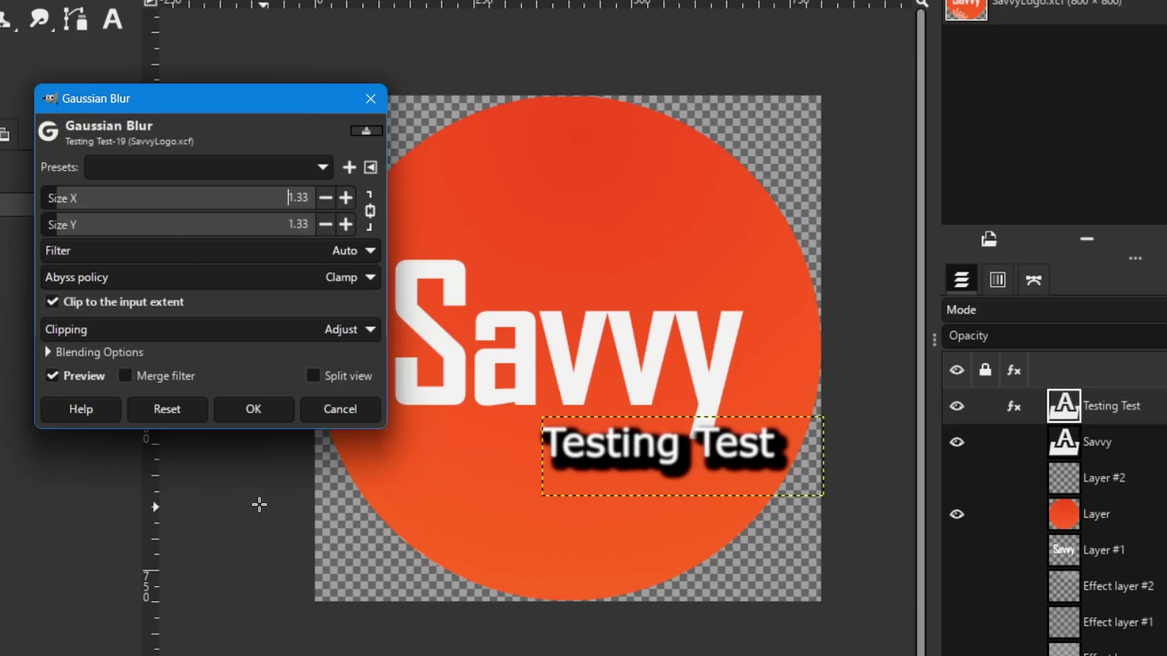
left_click(253, 409)
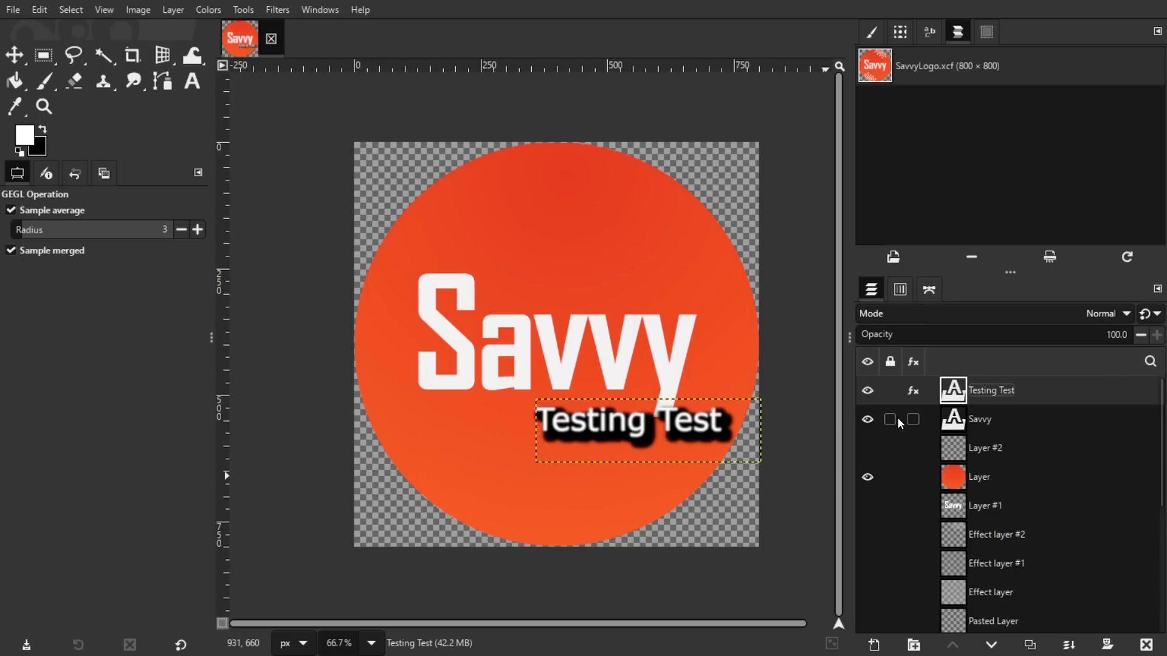
- Reorder the text layer's effects, ending with Drop Shadow below Gaussian Blur
left_click(912, 391)
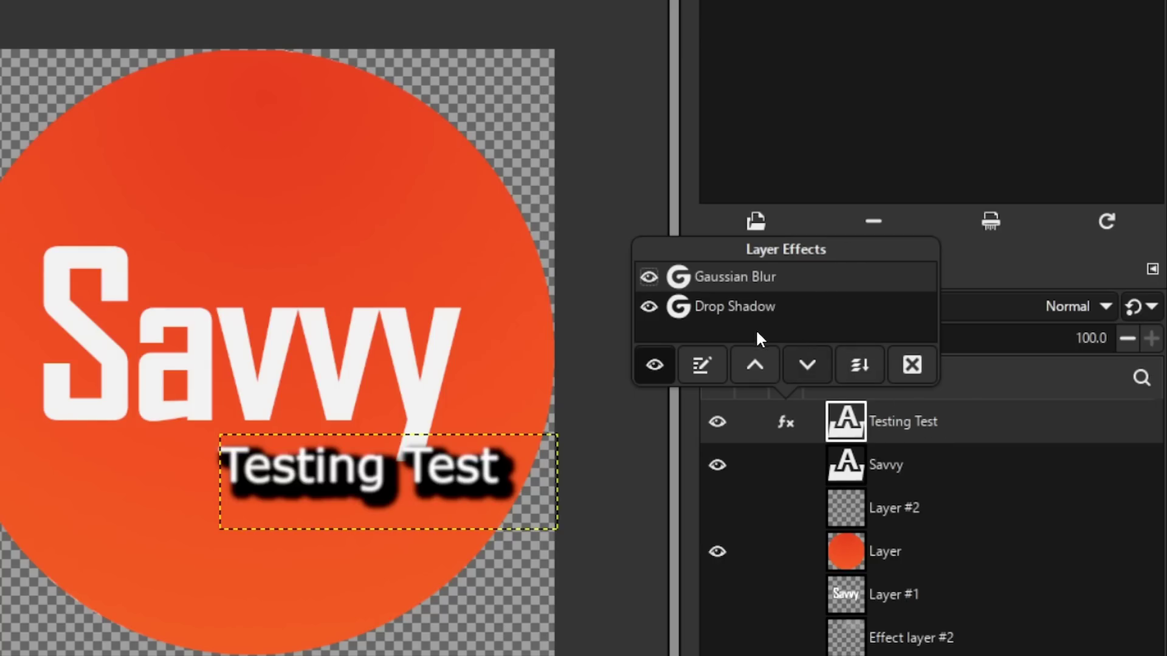
left_click(715, 302)
left_click(729, 274)
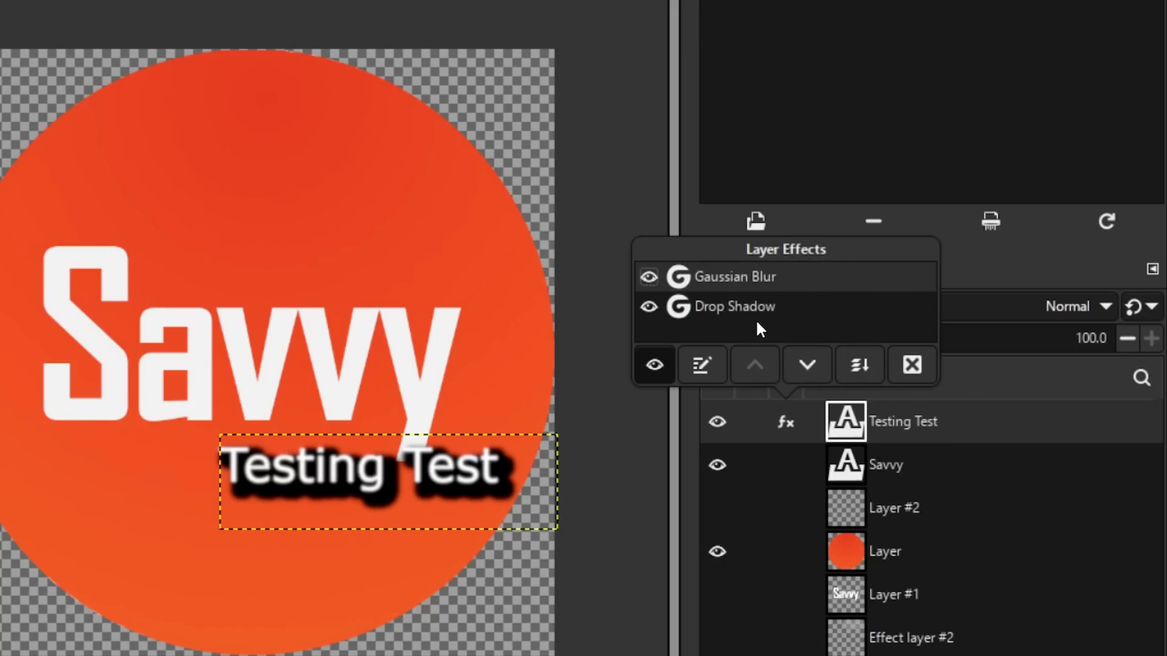
left_click(758, 313)
left_click(757, 364)
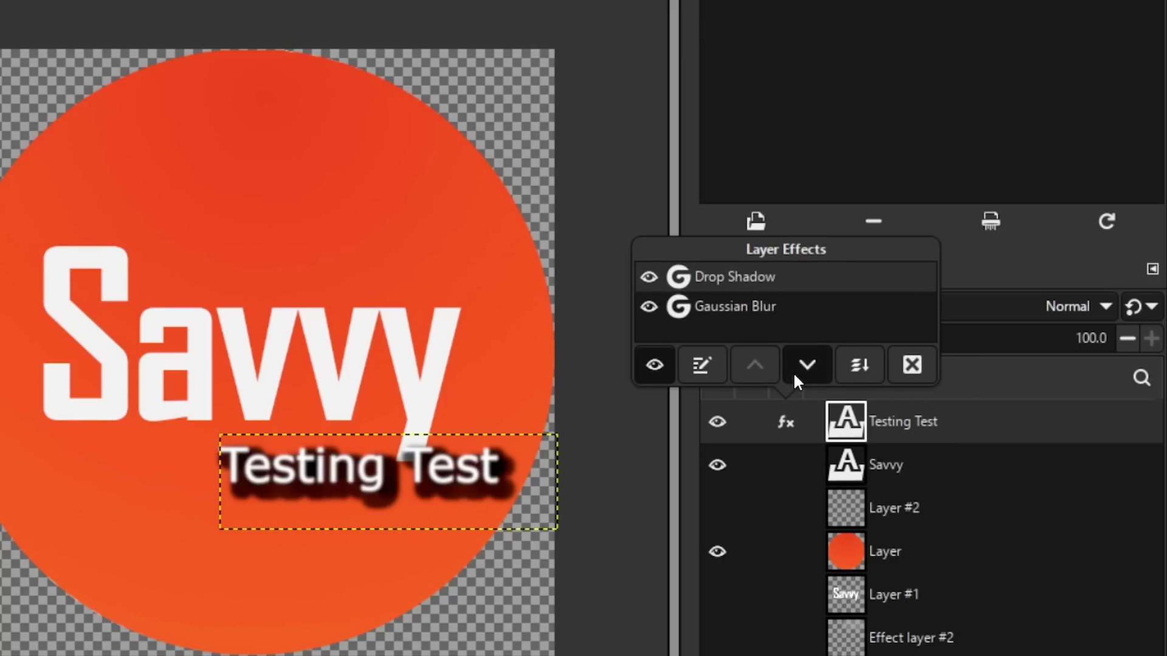
left_click(804, 364)
left_click(759, 359)
left_click(797, 367)
left_click(762, 366)
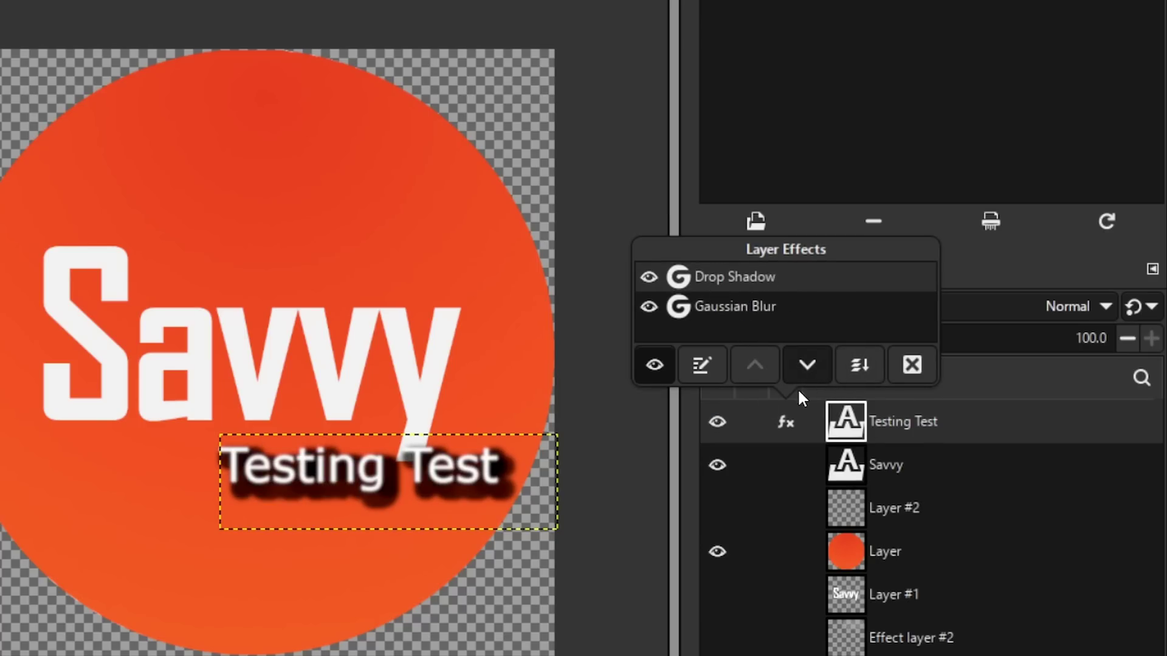
left_click(801, 366)
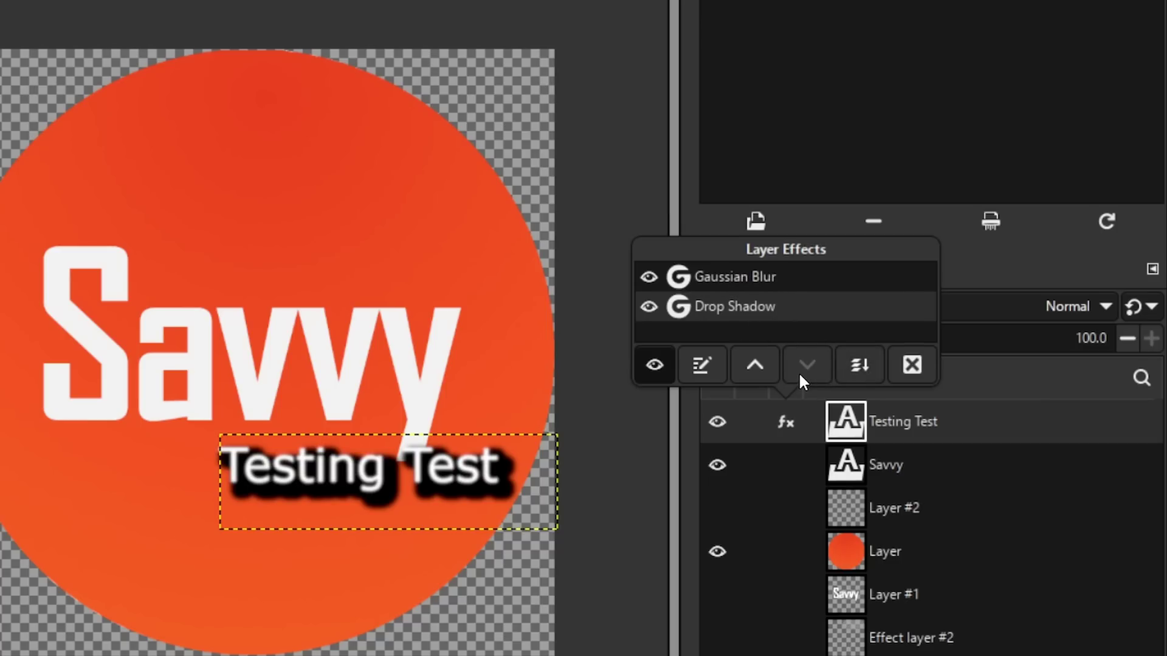
- Toggle Drop Shadow and Gaussian Blur visibility, leaving both effects enabled
left_click(649, 308)
left_click(650, 304)
left_click(647, 277)
left_click(644, 276)
left_click(644, 277)
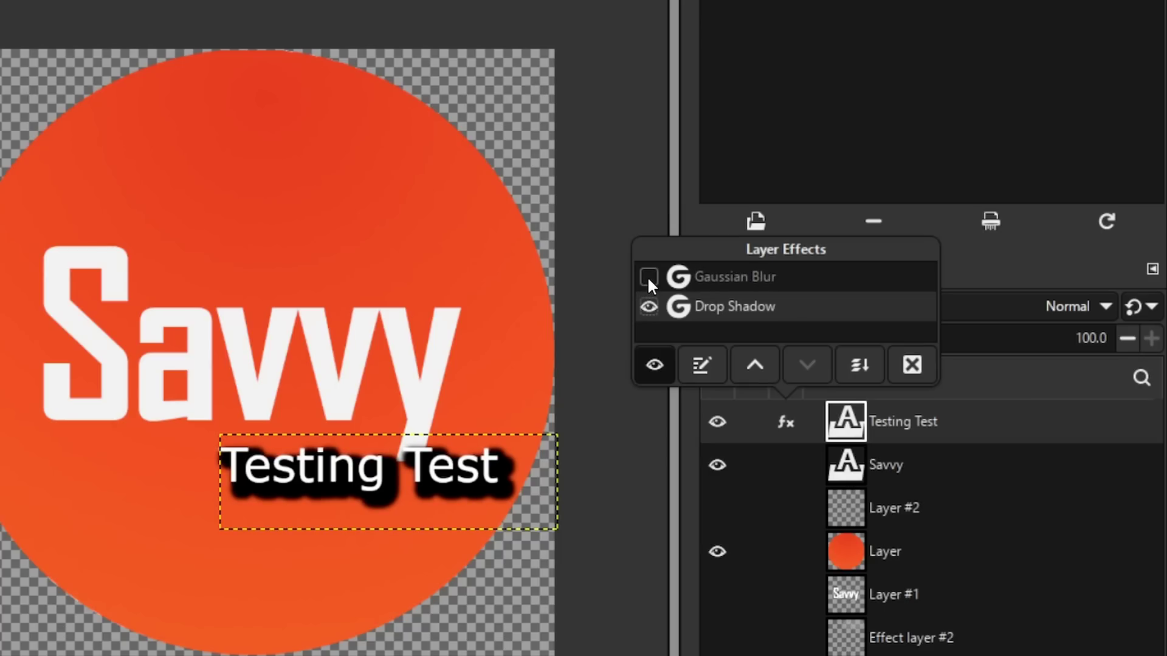
left_click(647, 276)
left_click(647, 307)
left_click(648, 306)
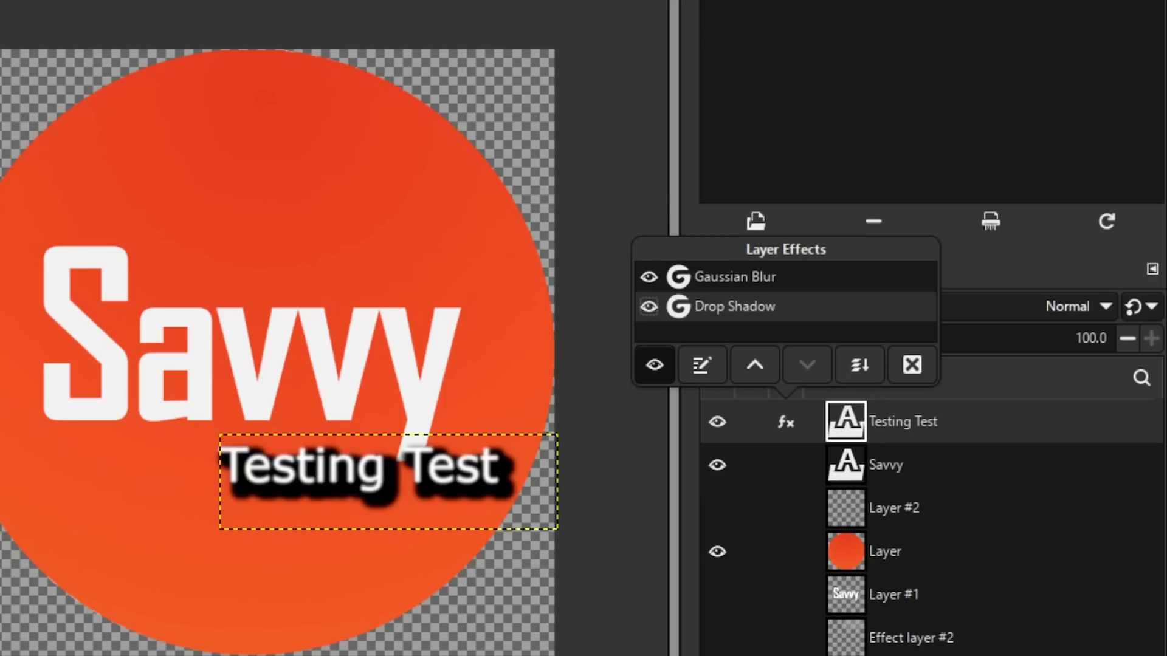
- Dismiss the Testing Test layer's effects popup
left_click(828, 110)
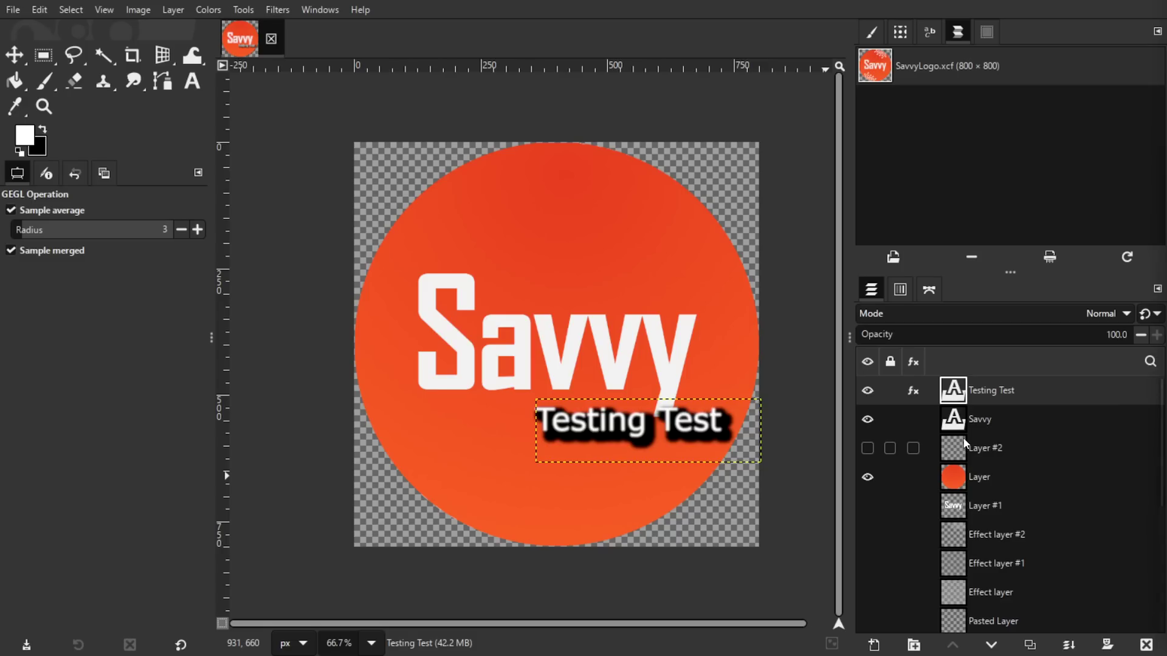
- Select the orange circle, Savvy and Testing Test layers together in the Layers panel
left_click(997, 477, "ctrl")
left_click_drag(998, 475, 992, 410)
left_click(994, 394, "ctrl")
- Rotate the three selected logo layers in 3D so the logo tilts, and apply it
left_click(161, 61)
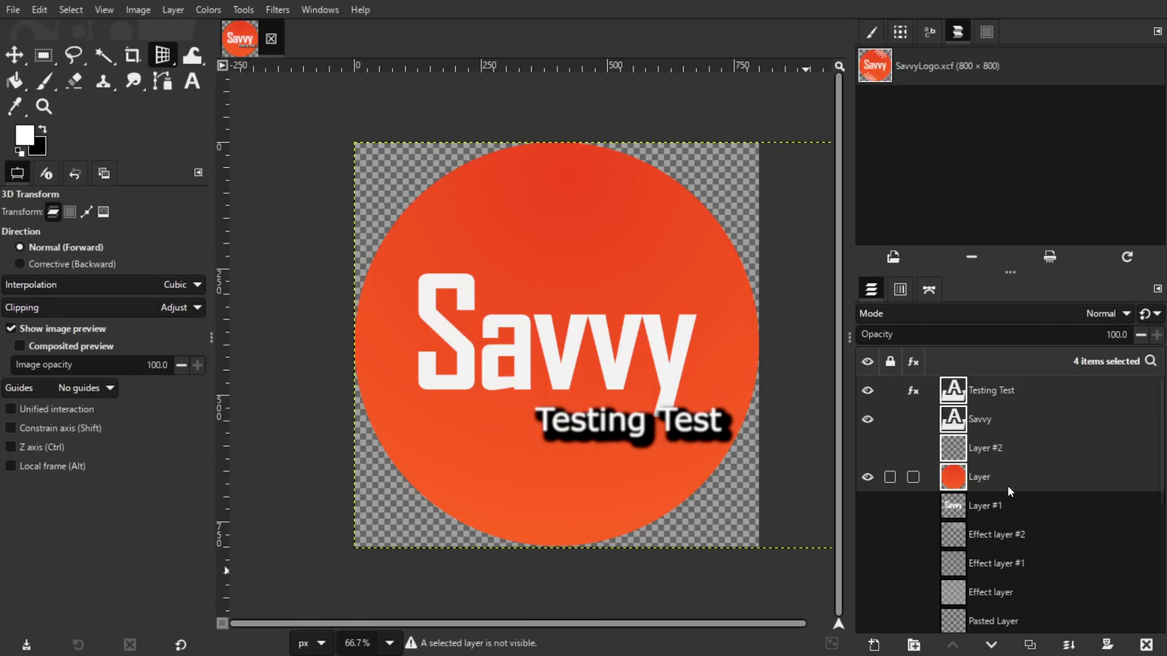
left_click(982, 453, "ctrl")
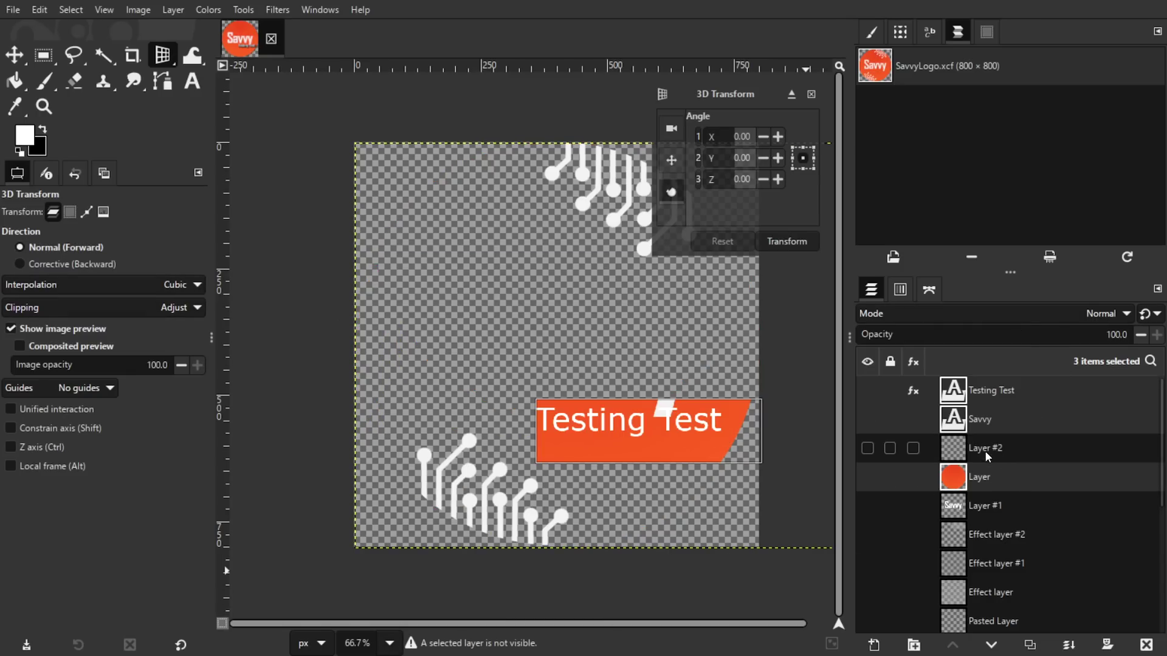
left_click(998, 417, "ctrl")
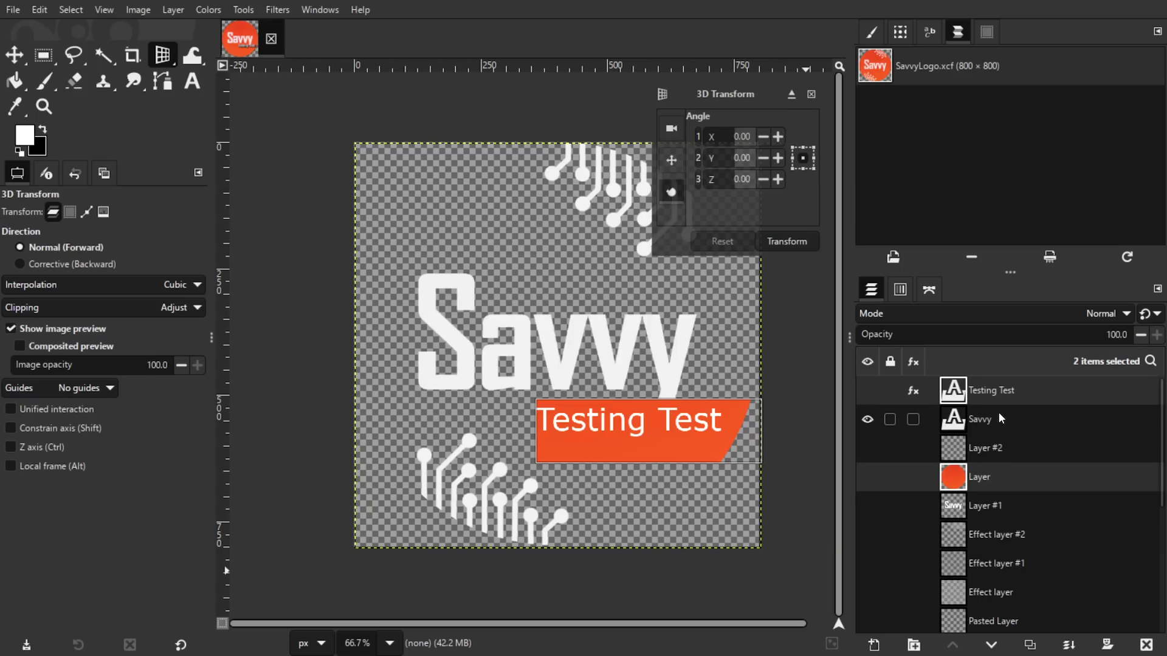
left_click(992, 422, "ctrl")
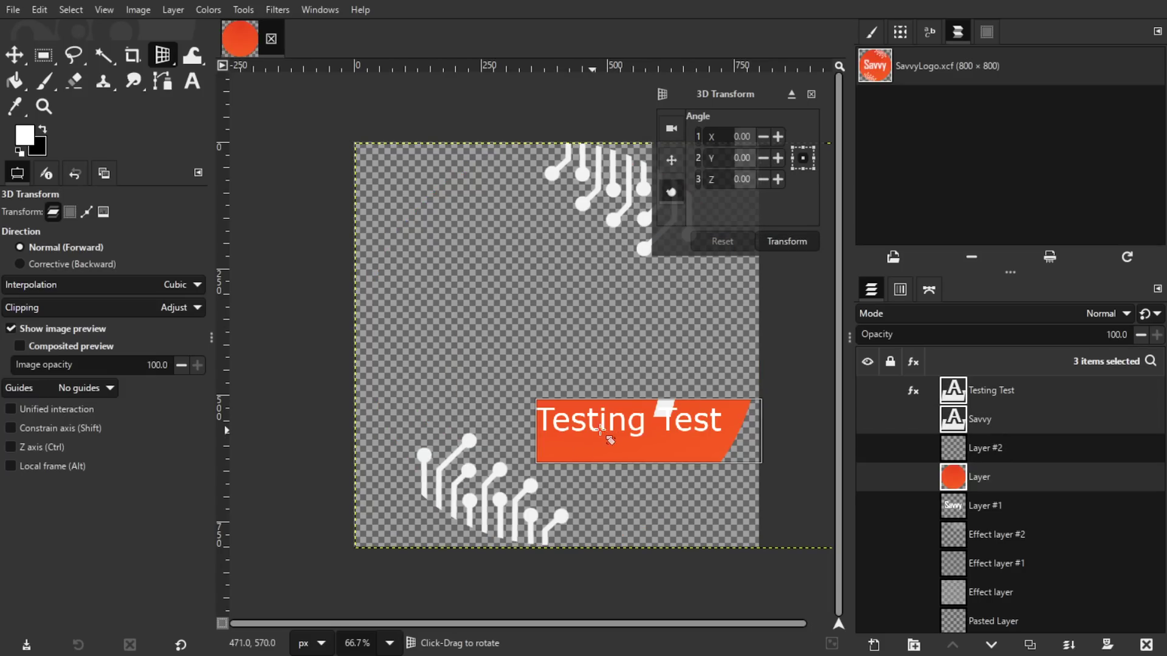
left_click_drag(609, 437, 647, 398)
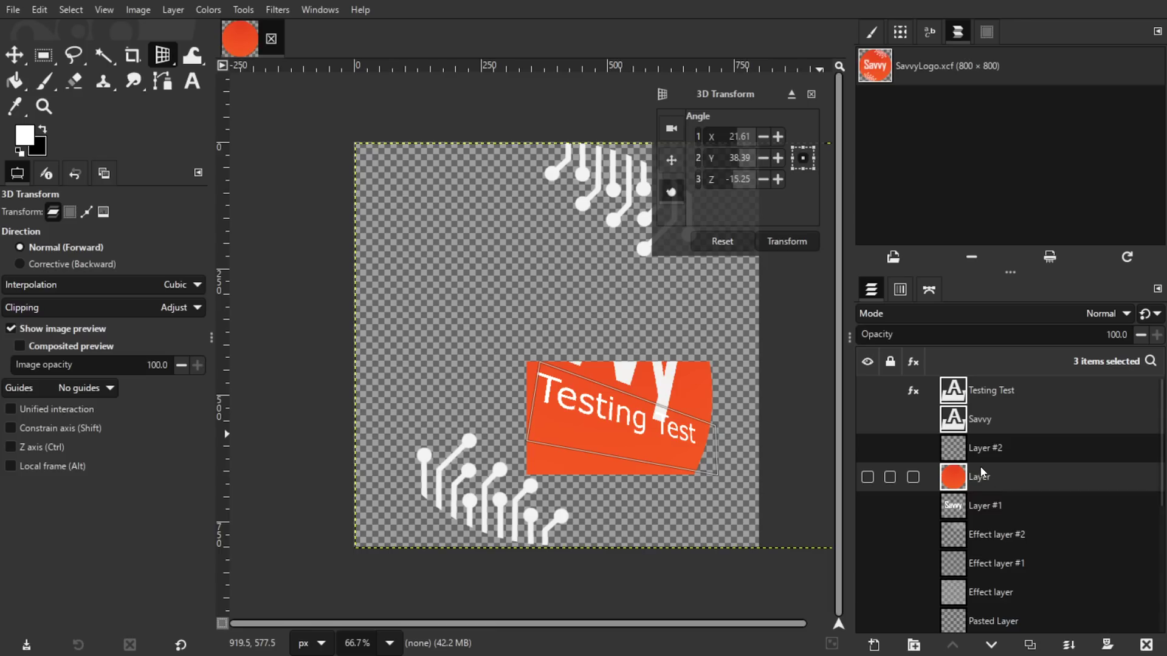
left_click(788, 241)
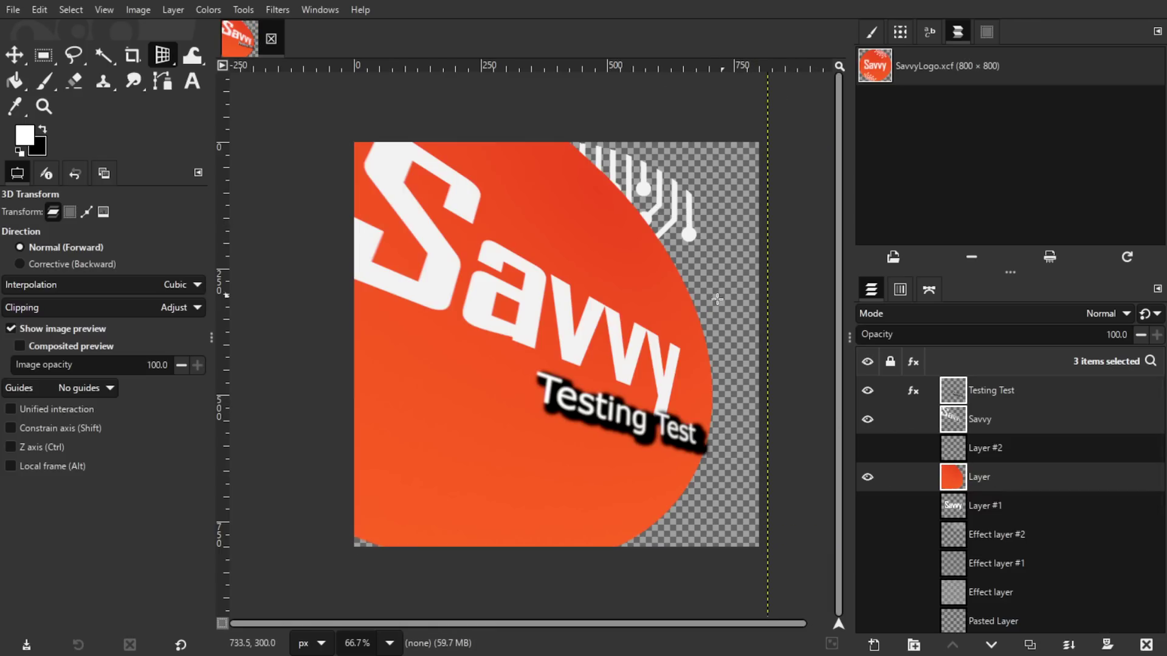
- Move the tilted circle, Savvy text and Testing Test text so the orange circle fills nearly the whole canvas
key("m")
left_click_drag(548, 318, 554, 330)
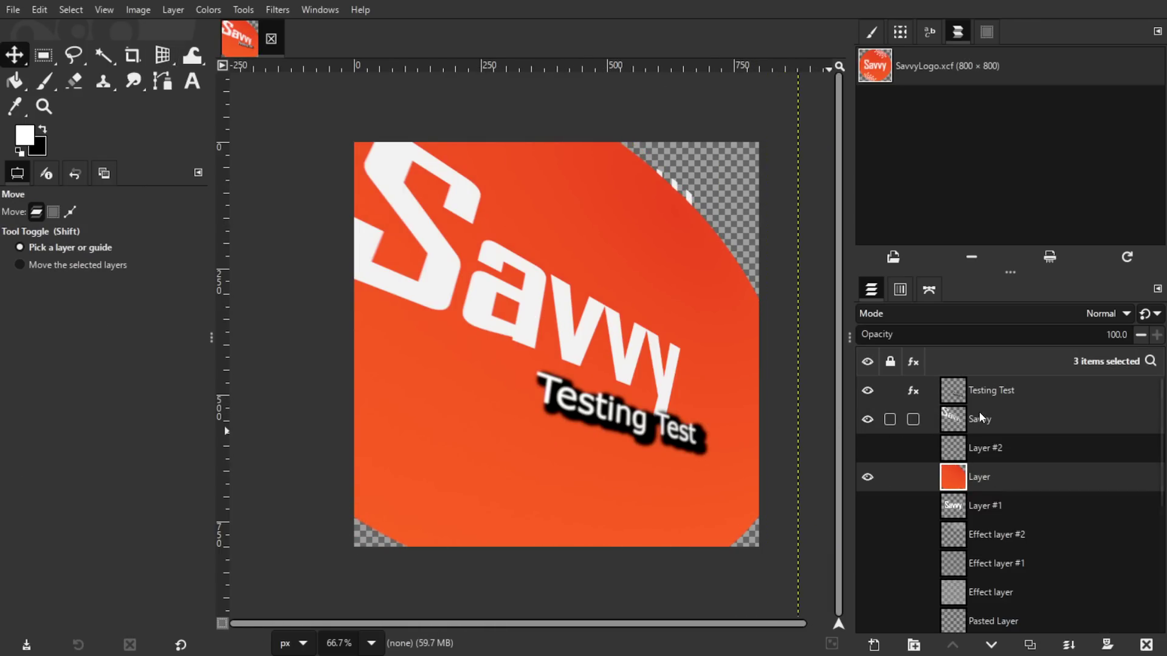
left_click_drag(485, 283, 534, 301)
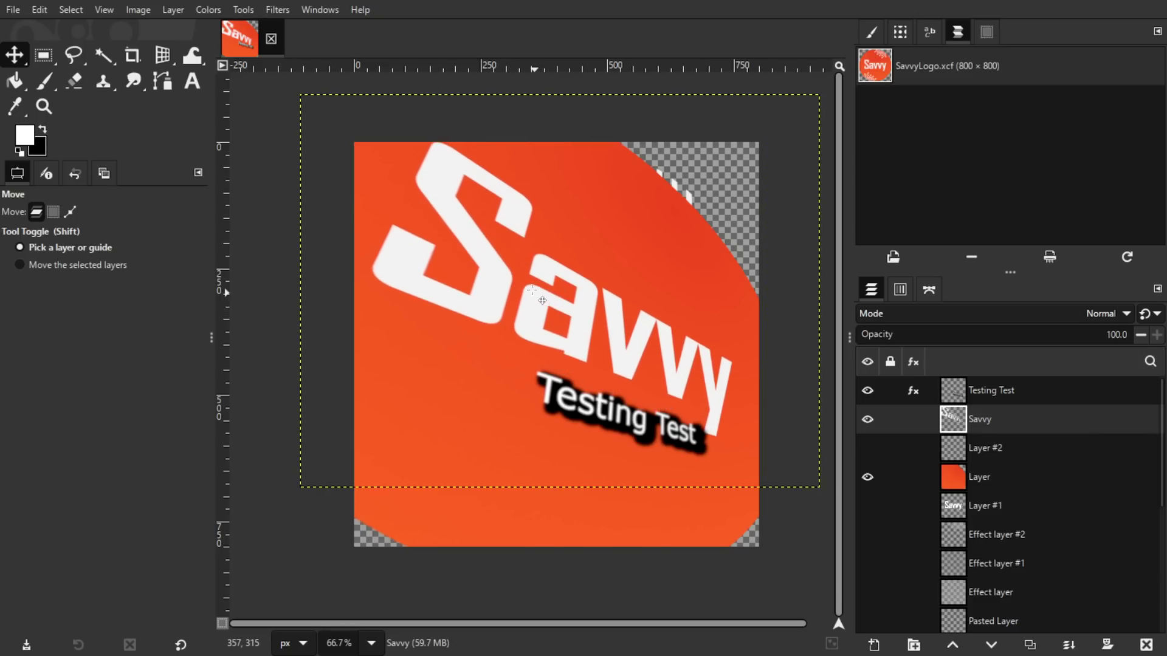
left_click(987, 392)
left_click_drag(611, 416, 554, 388)
left_click_drag(635, 239, 673, 232)
left_click(580, 305)
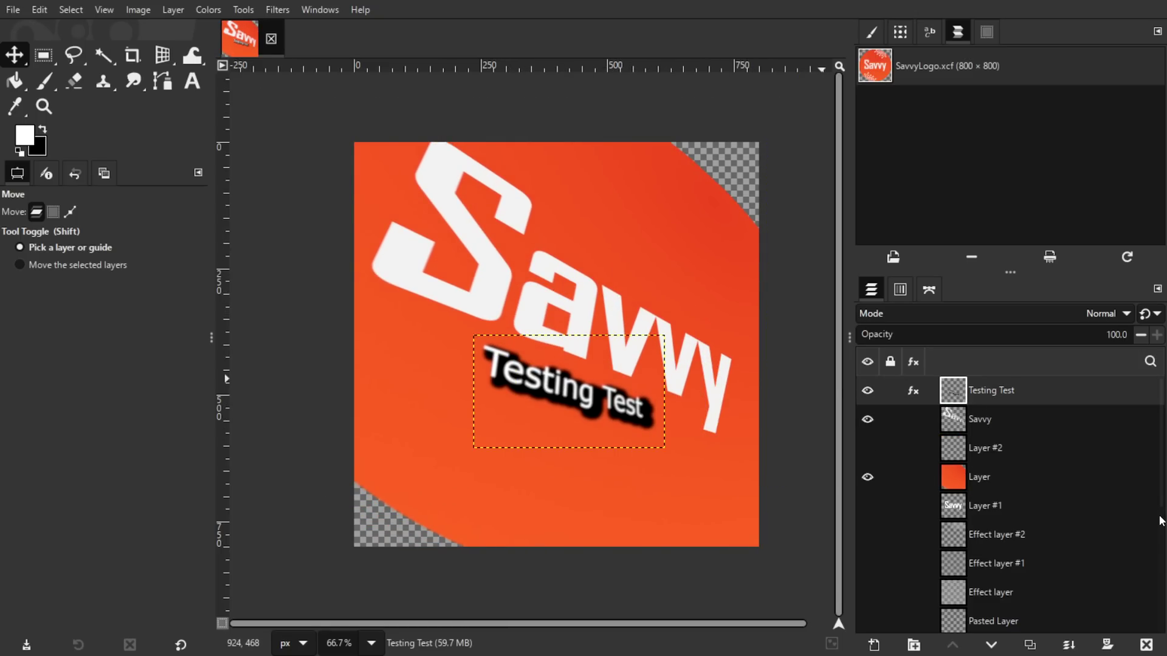
left_click(996, 418)
left_click_drag(575, 305, 575, 314)
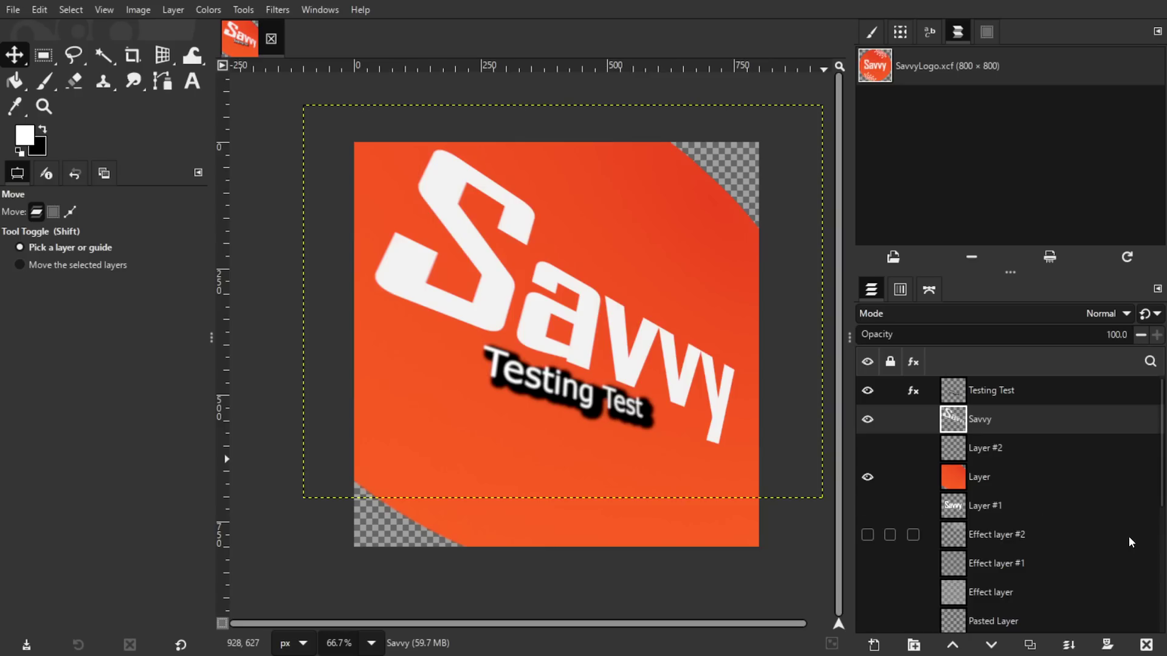
left_click(960, 463)
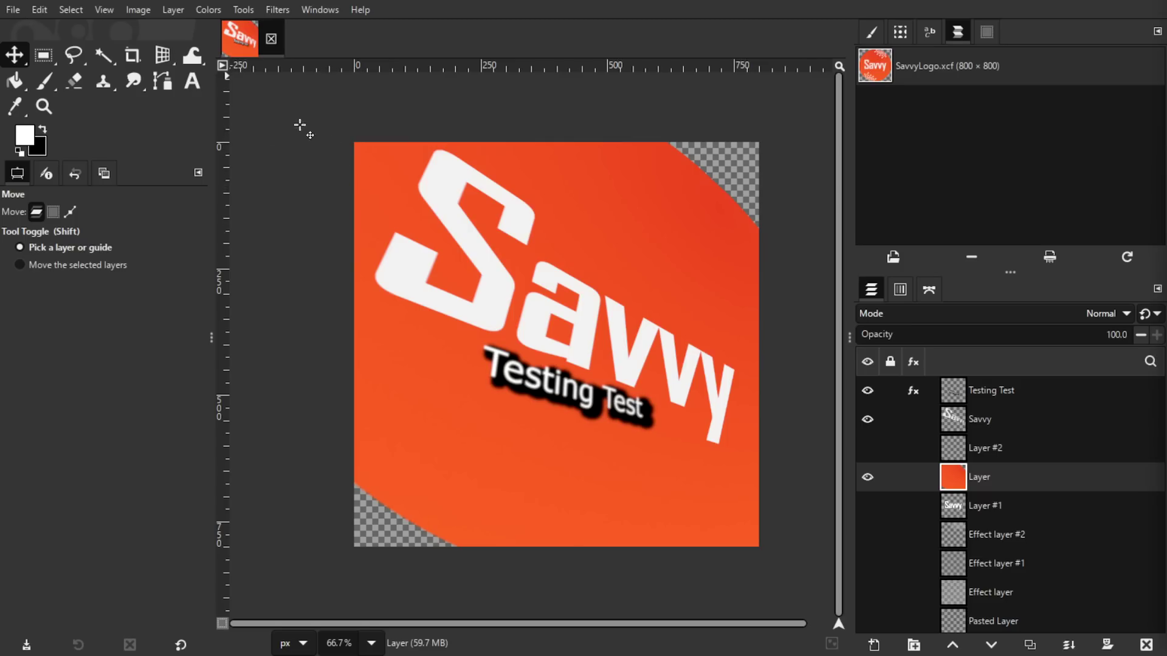
- Undo the 3D rotation and layer moves, then redo one step to restore the upright logo
key("alt")
key("alt")
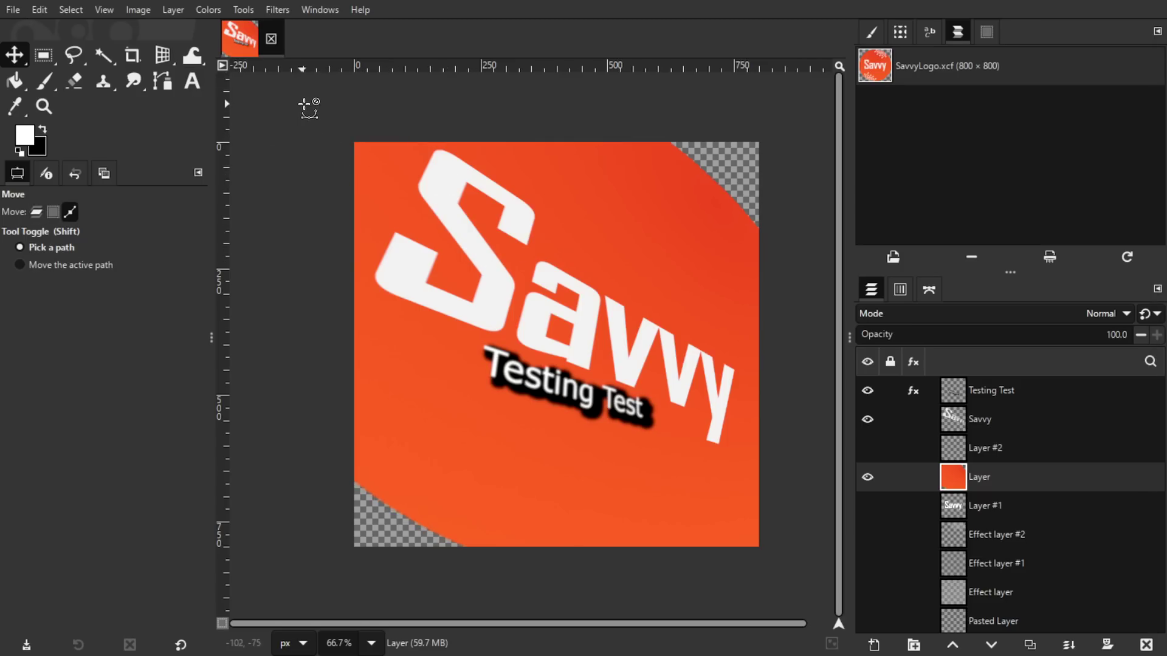
key("ctrl+z")
key("ctrl+z")
key("ctrl+z")
key("ctrl+z")
key("ctrl+z")
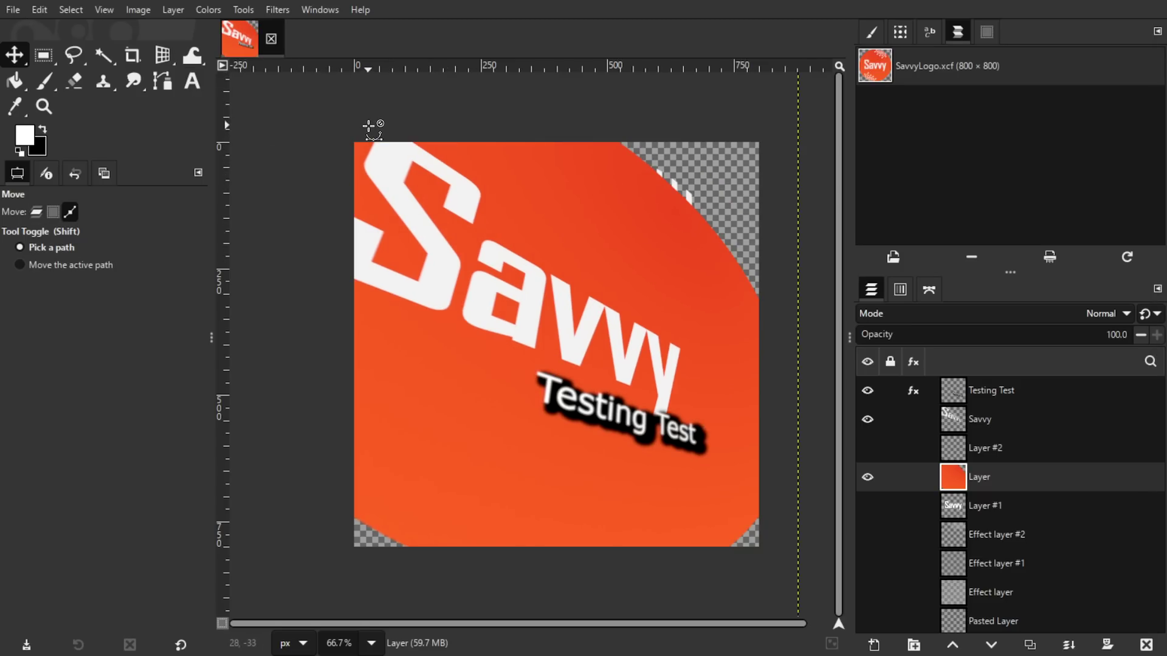
key("ctrl+y")
key("ctrl+y")
key("ctrl+y")
key("ctrl+y")
key("ctrl+y")
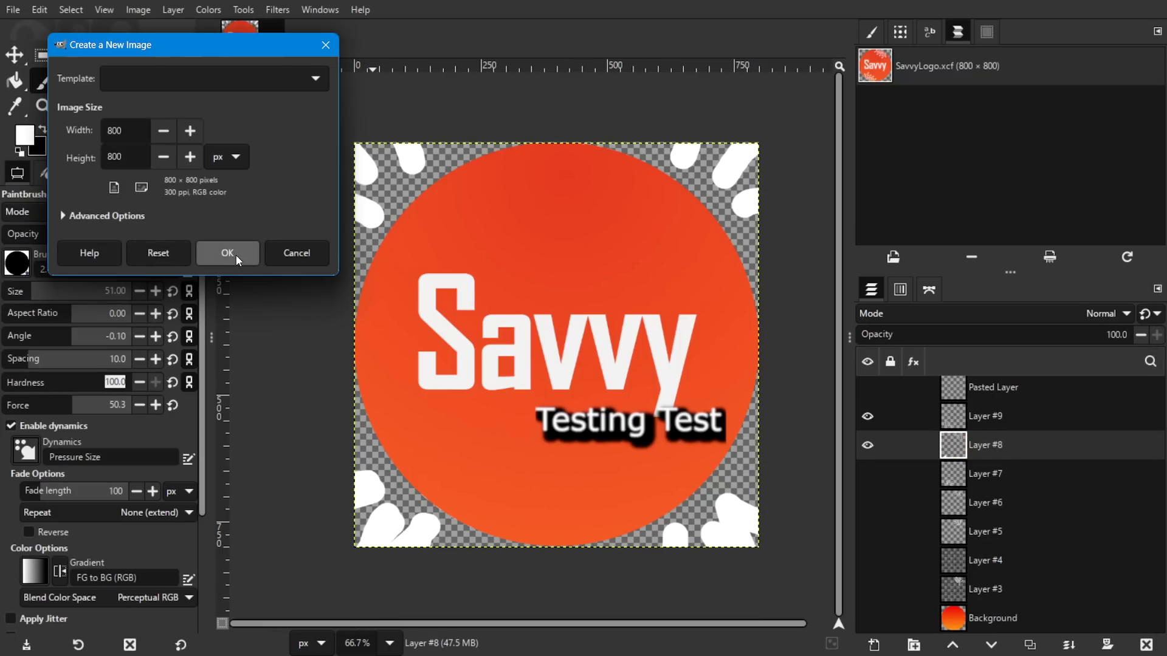
- Create a new black 800×800 image, glance at SavvyLogo.xcf, then return to the new image
left_click(228, 253)
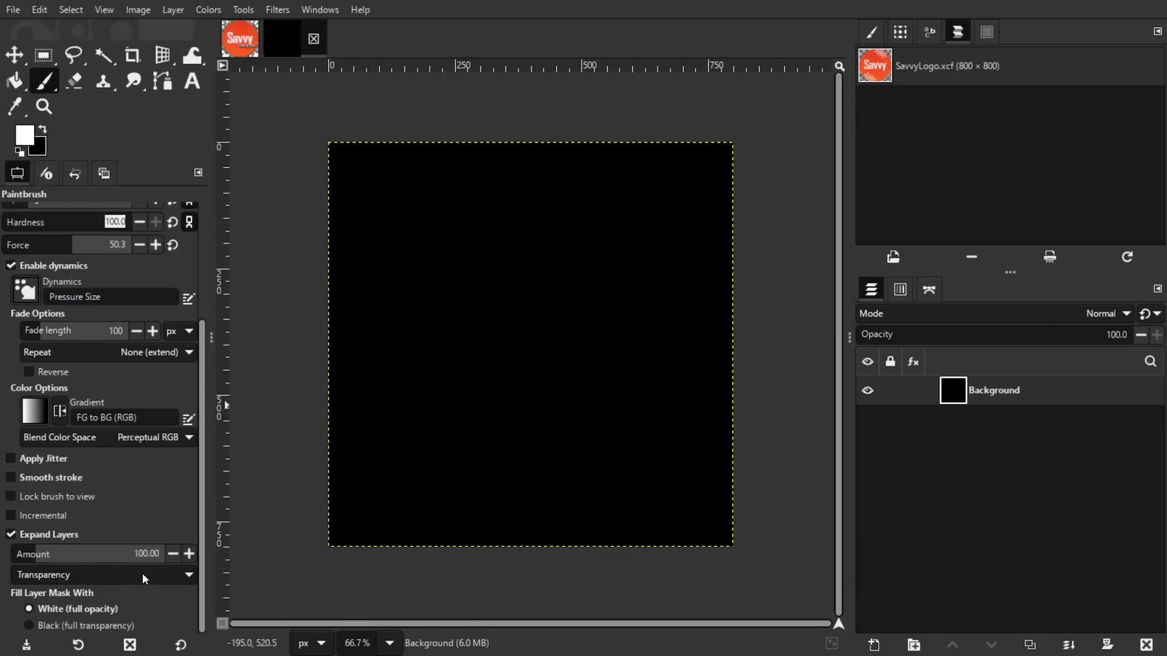
left_click(240, 42)
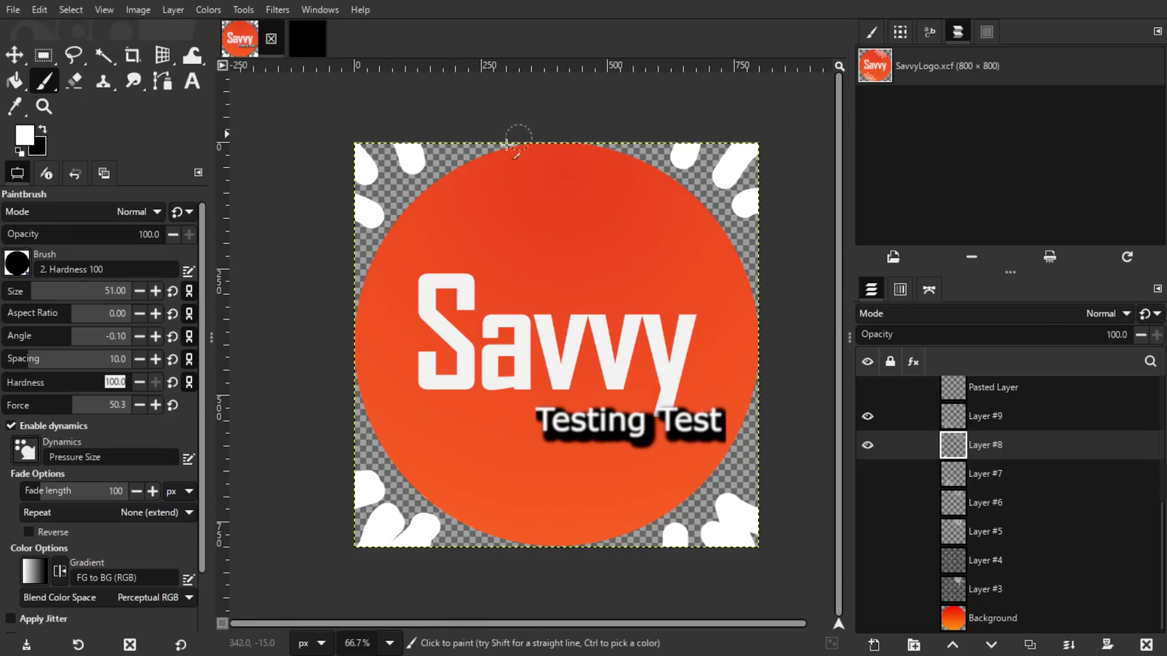
left_click(306, 41)
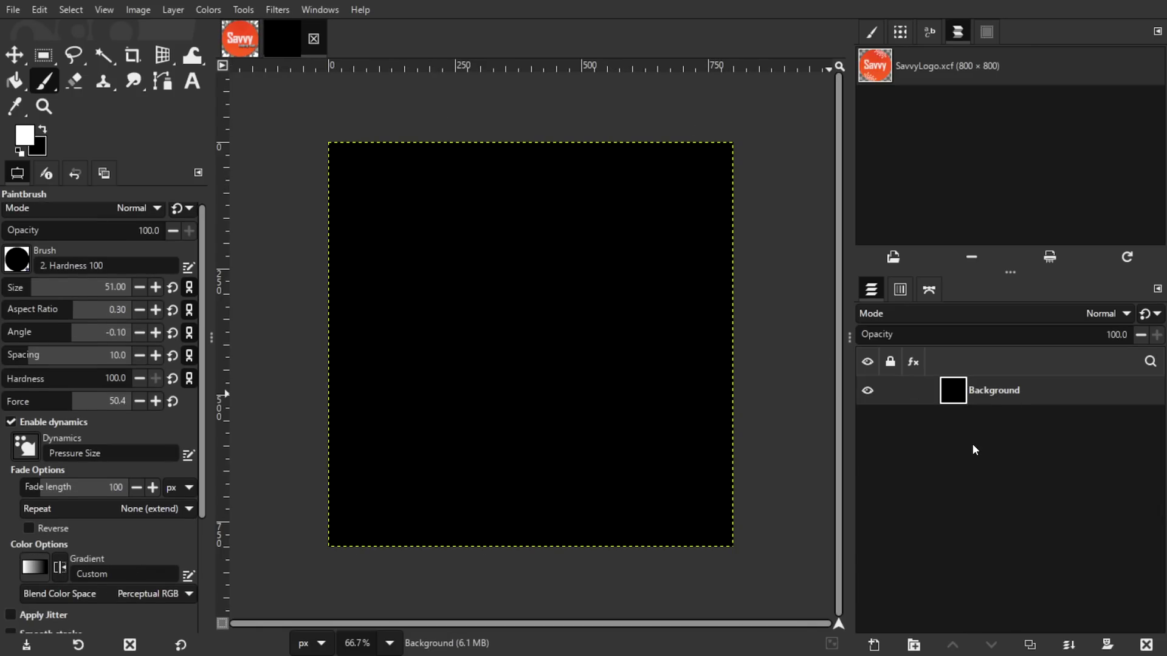
- Add a new 400×400 transparent layer to the black image
right_click(936, 421)
left_click(982, 224)
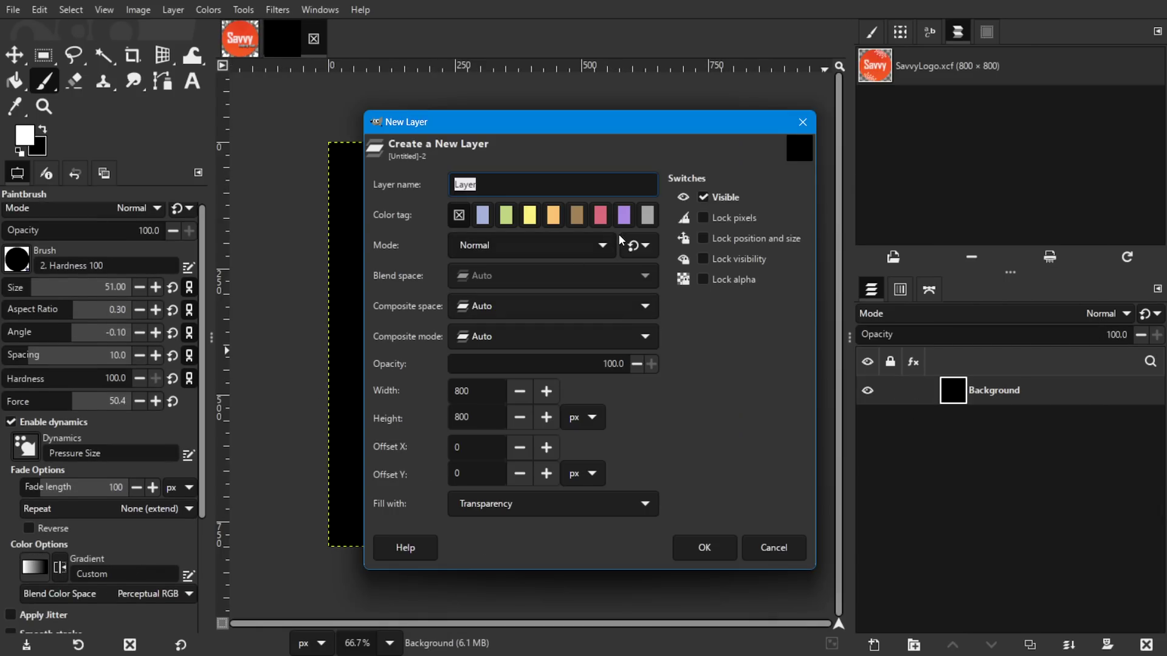
double_click(486, 391)
type("40")
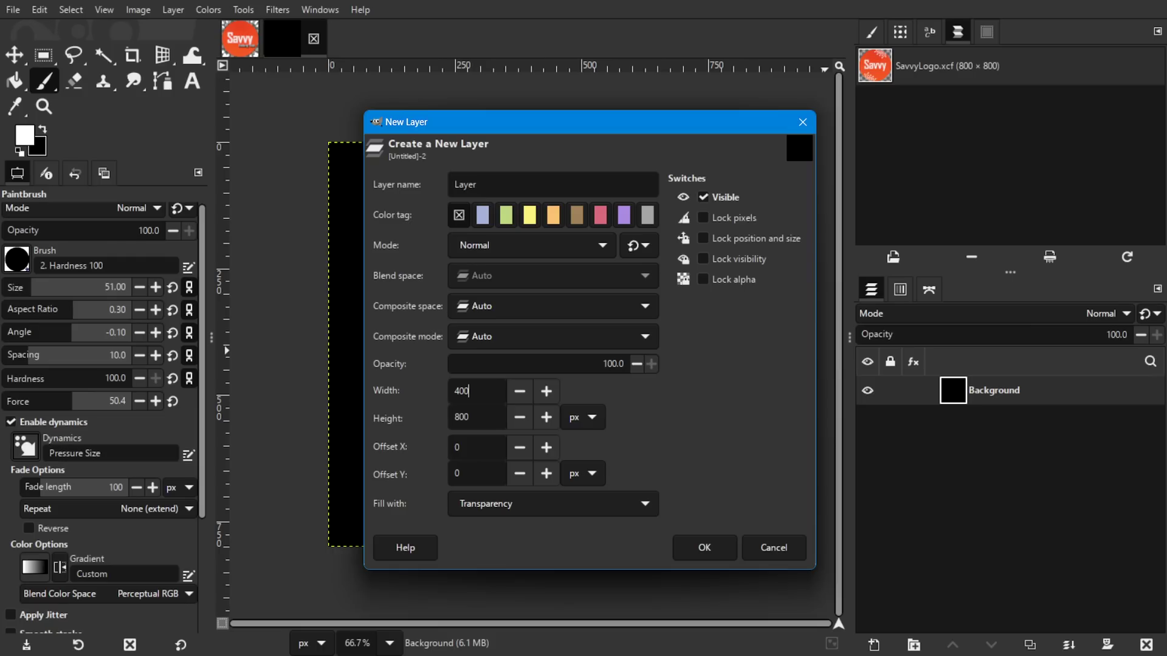
key("Tab")
type("4")
key("Return")
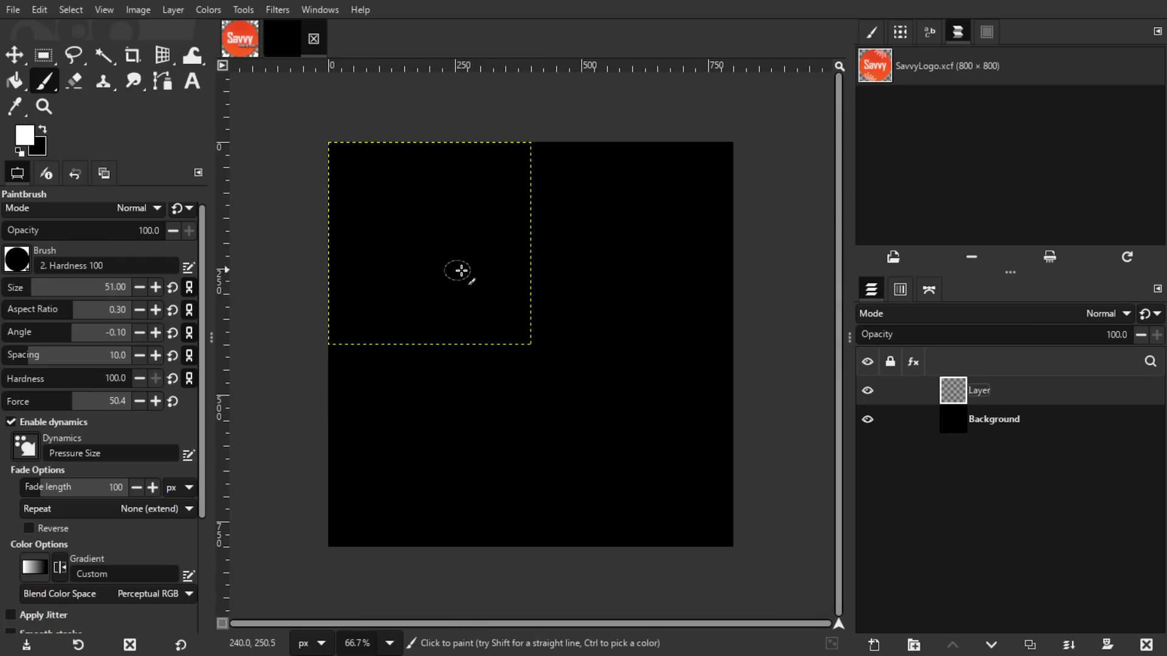
- Switch to the Paintbrush using the Cell 02 brush
key("m")
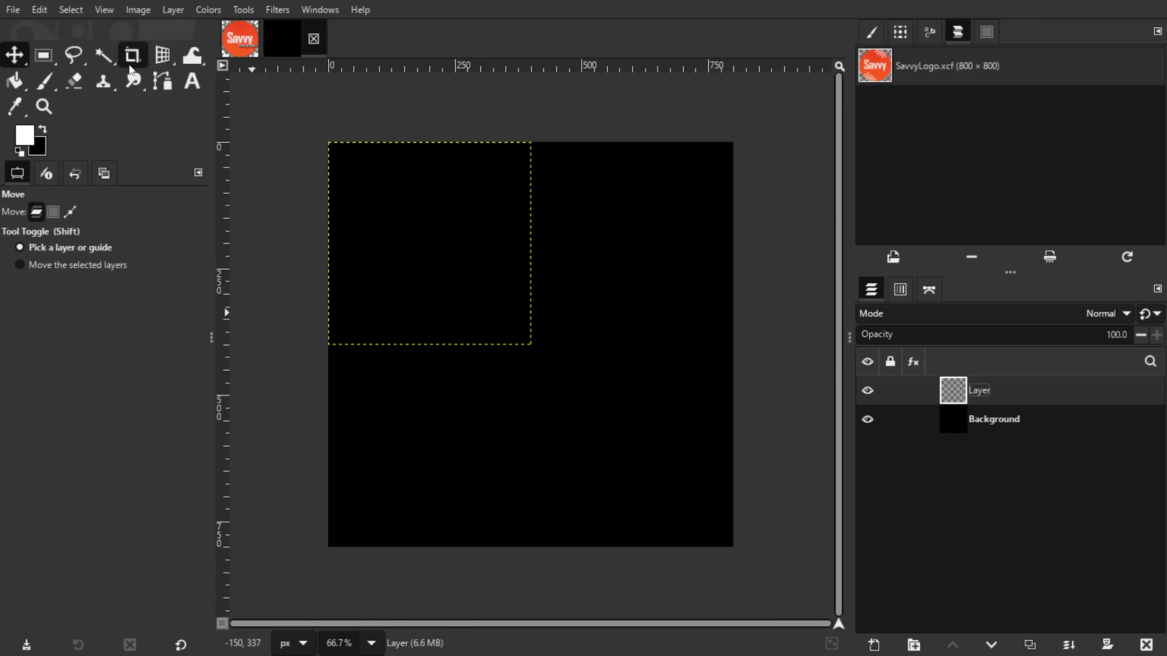
left_click(44, 81)
left_click(83, 262)
left_click(111, 329)
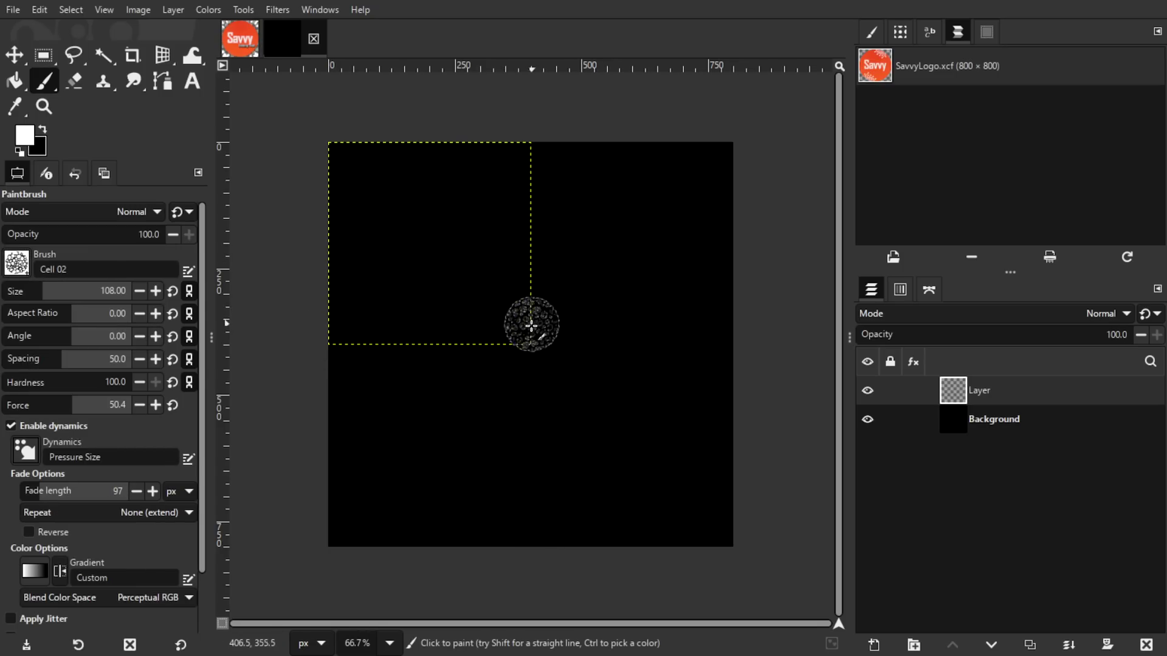
- Paint Cell 02 dabs along the small layer's right and bottom edges, keeping that layer active
left_click(513, 337)
left_click(537, 231)
left_click(535, 157)
left_click(335, 350)
left_click(413, 344)
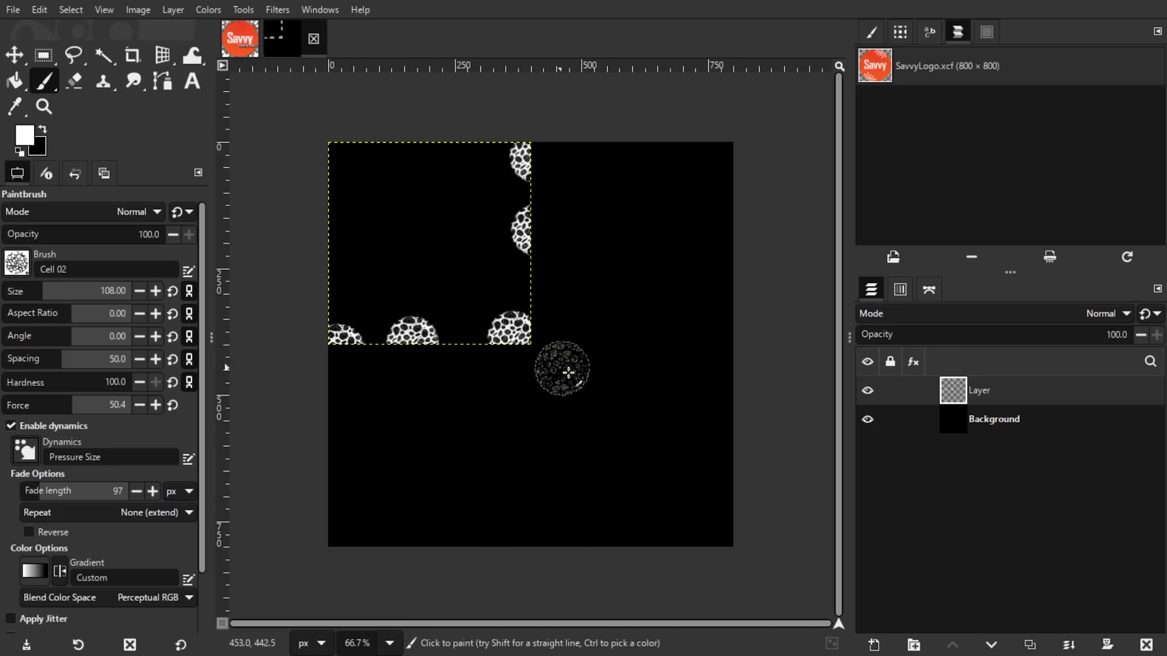
left_click(990, 421)
left_click(981, 395)
left_click(1009, 419)
left_click(984, 391)
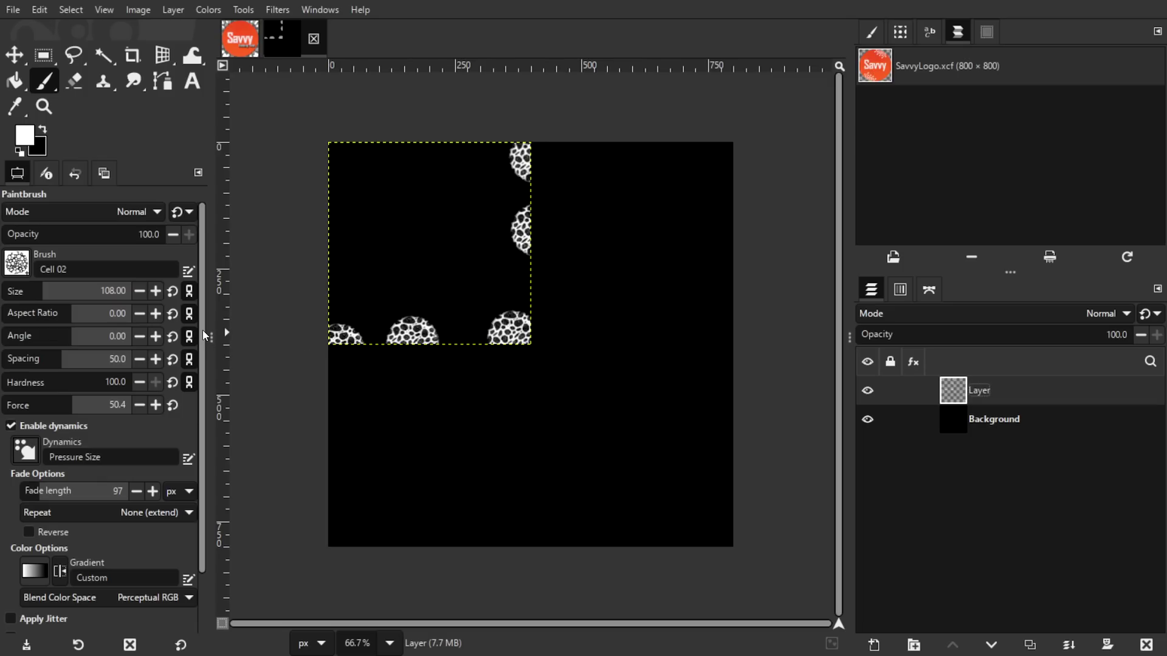
- Enable Expand Layers in the Paintbrush options with amount 100 and Transparency fill
left_click_drag(202, 330, 202, 452)
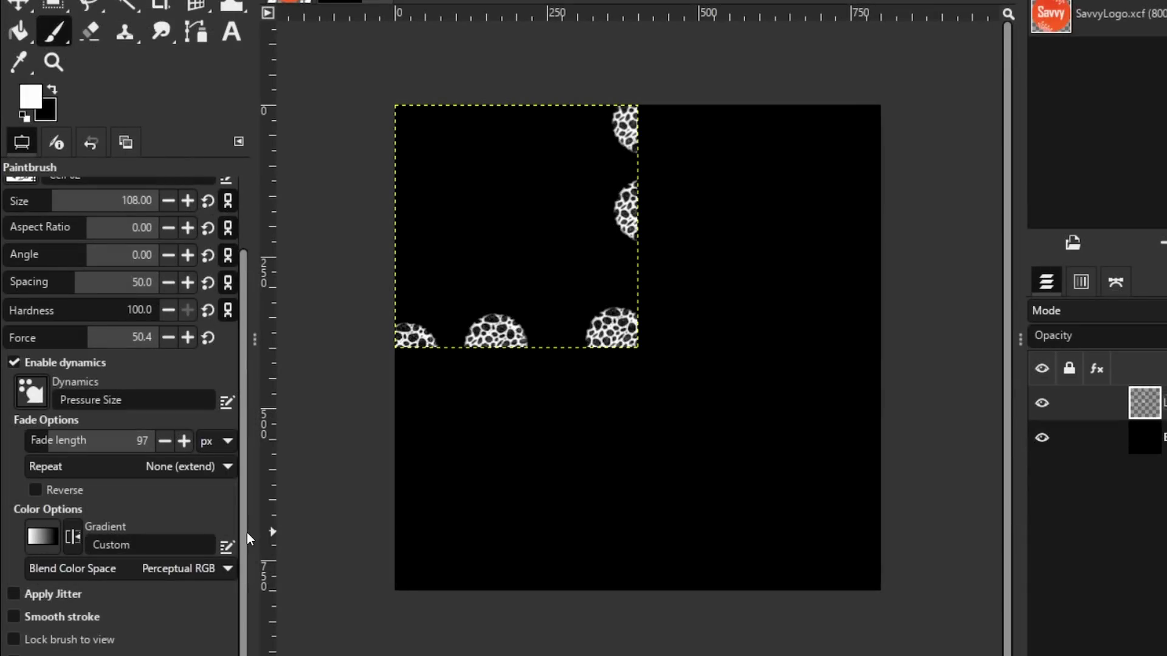
left_click_drag(205, 500, 125, 181)
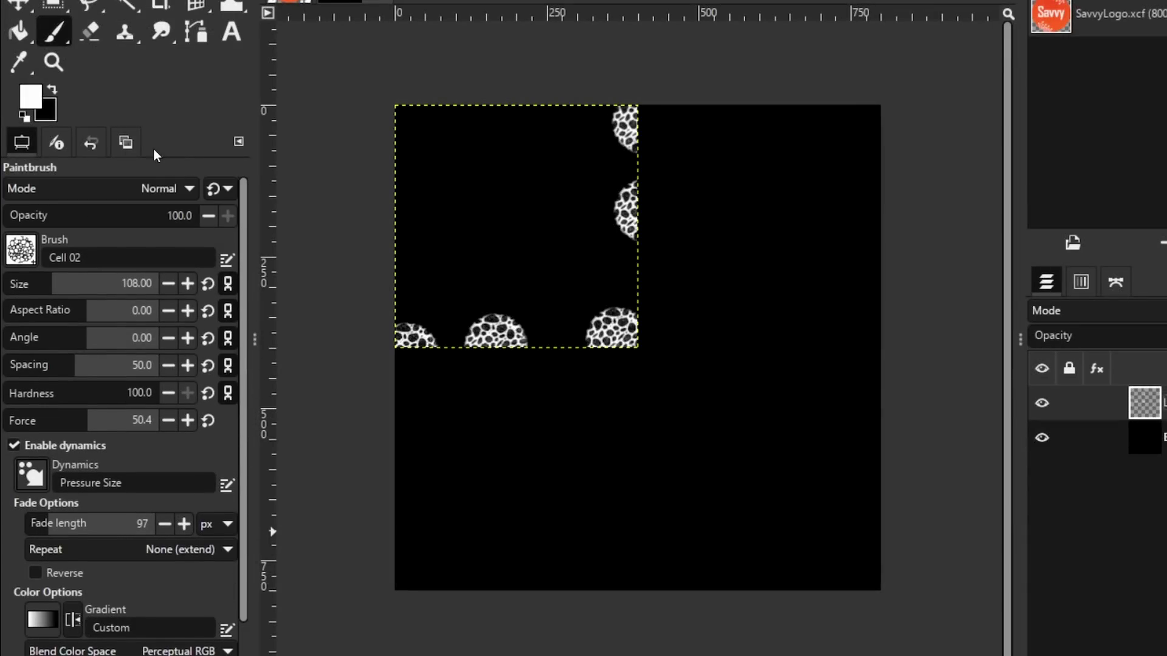
left_click(58, 34)
scroll(207, 274, "down", 3)
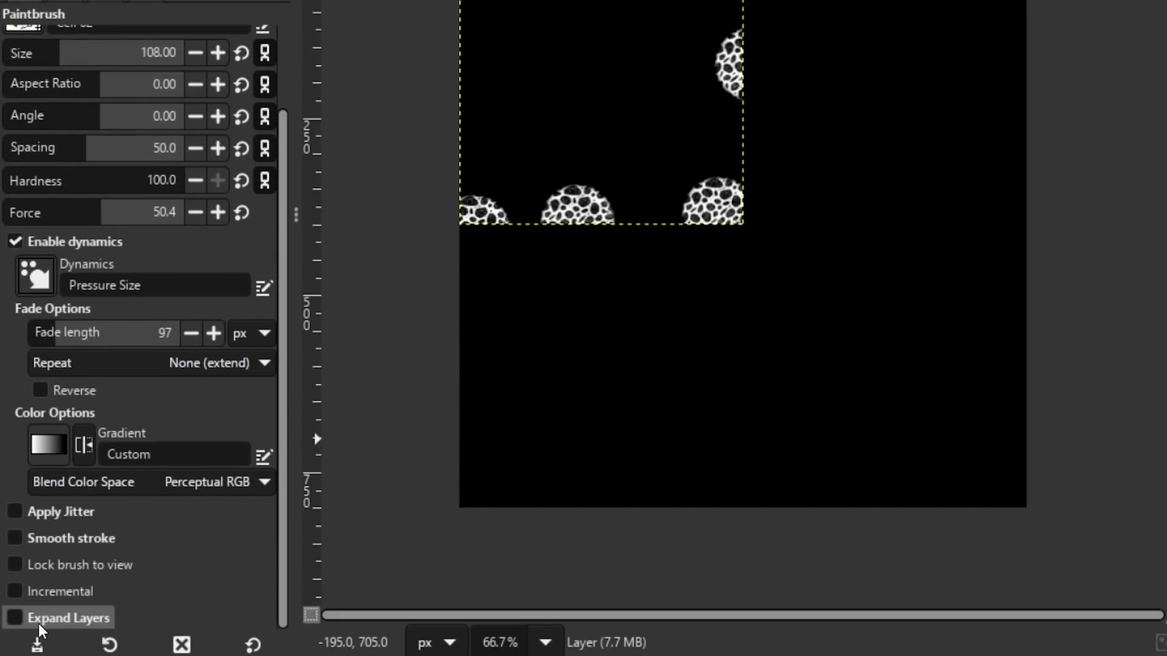
left_click(36, 620)
scroll(210, 519, "down", 2)
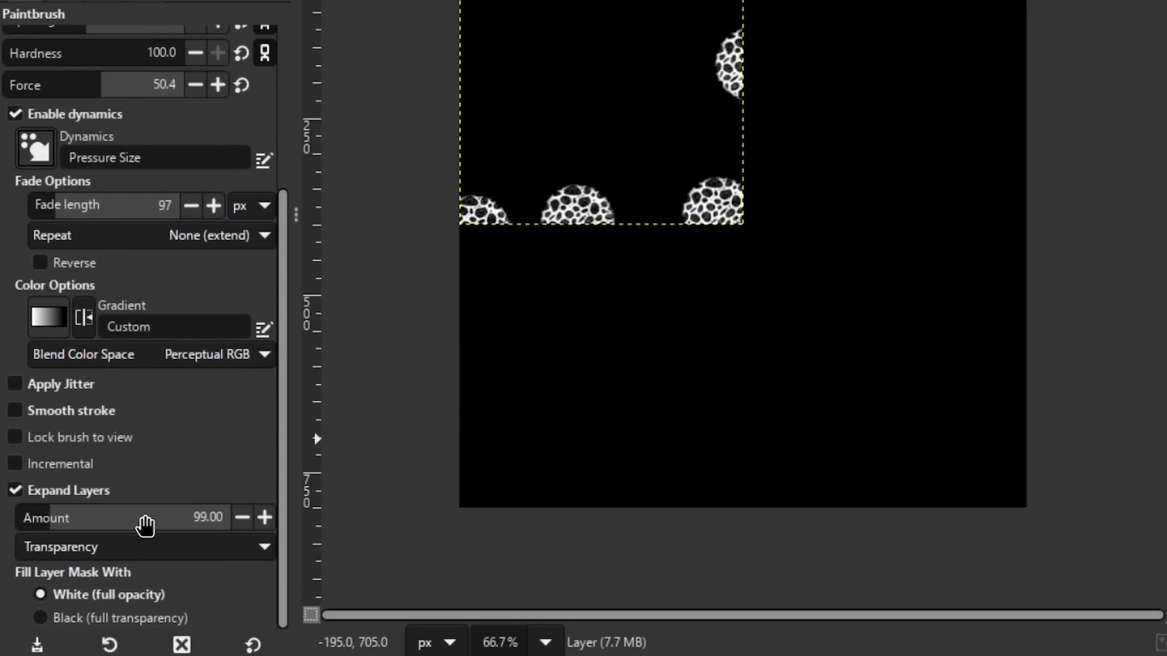
left_click(265, 517)
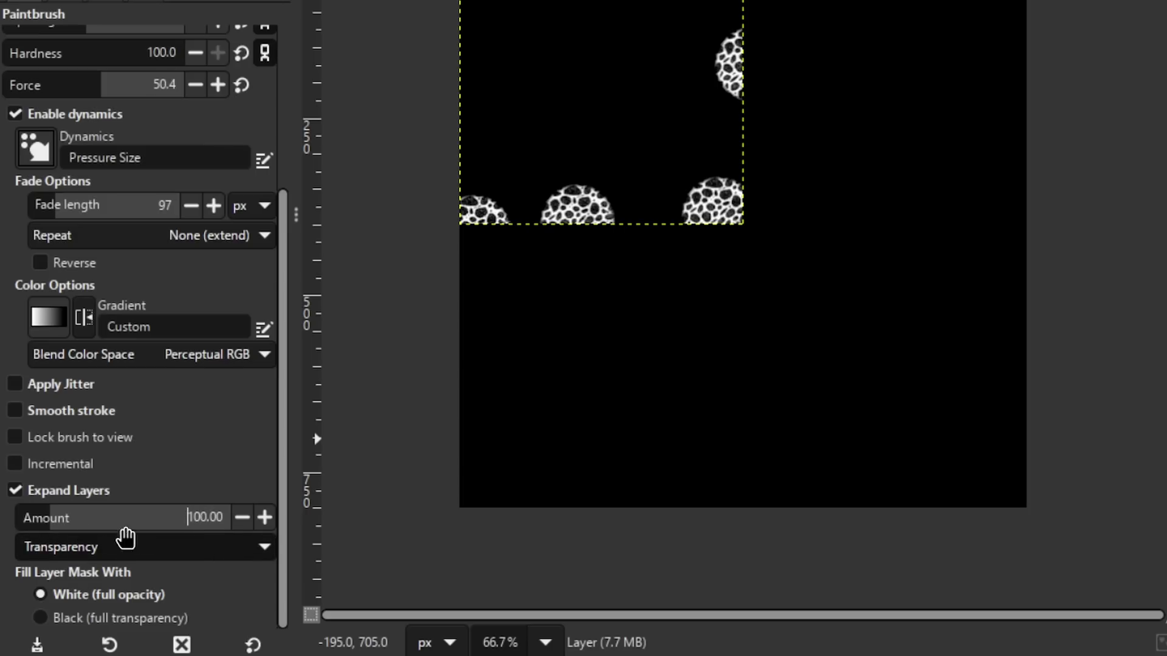
left_click(254, 558)
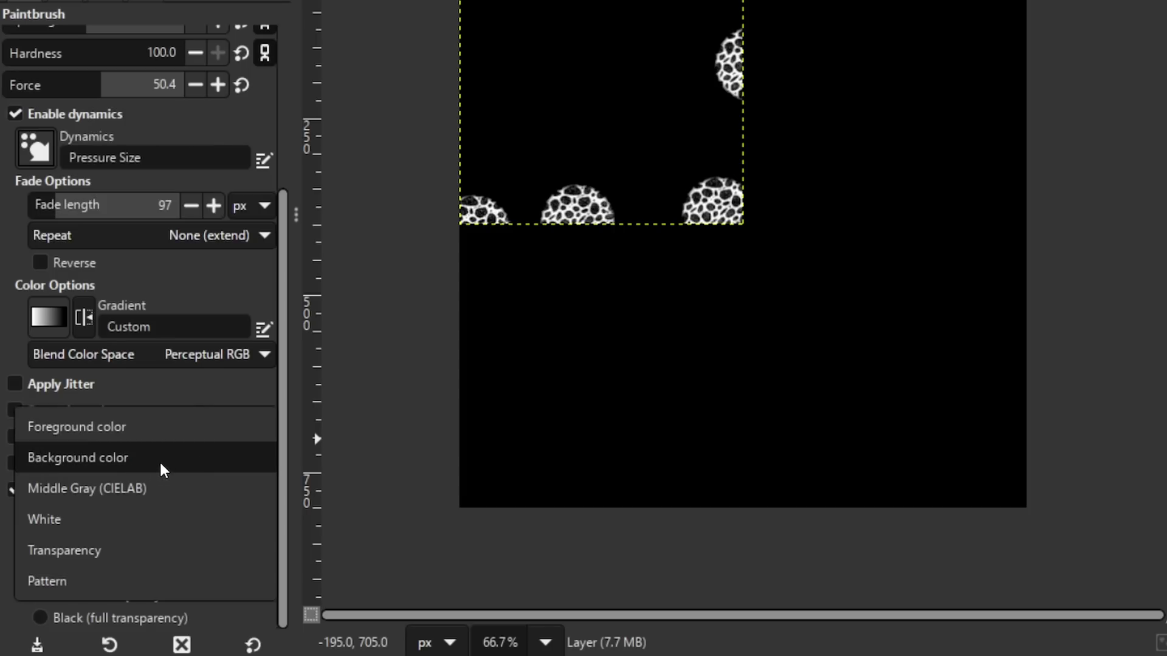
left_click(131, 550)
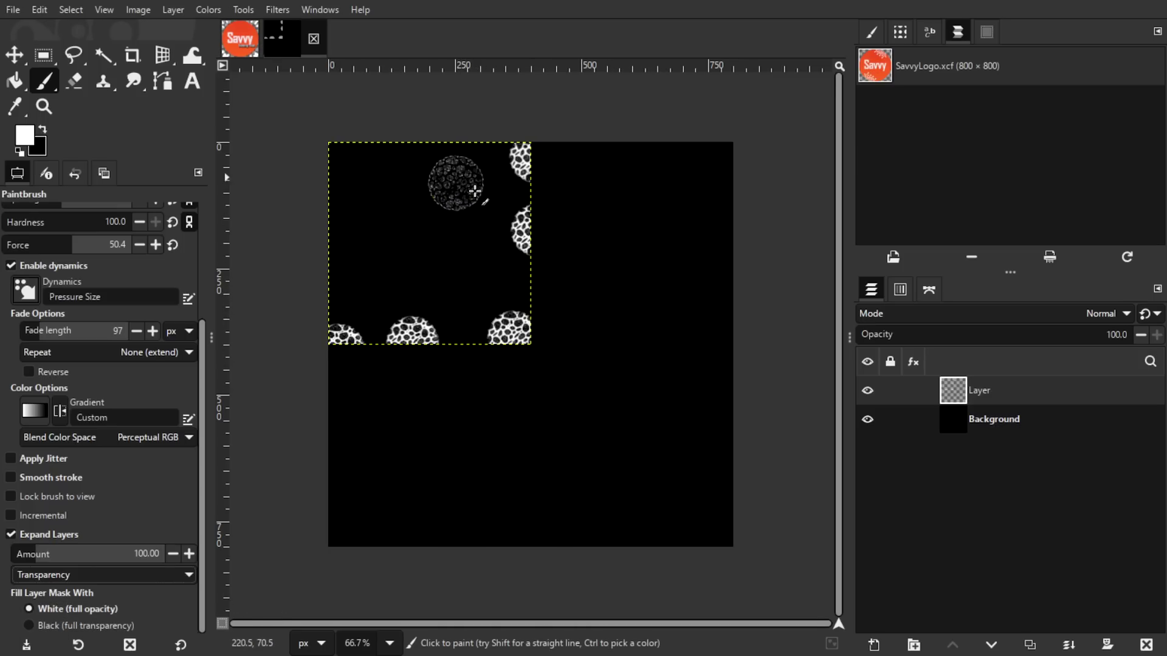
- Paint cell dabs past the layer's right and bottom edges, then a diagonal row toward the lower right
left_click(529, 293)
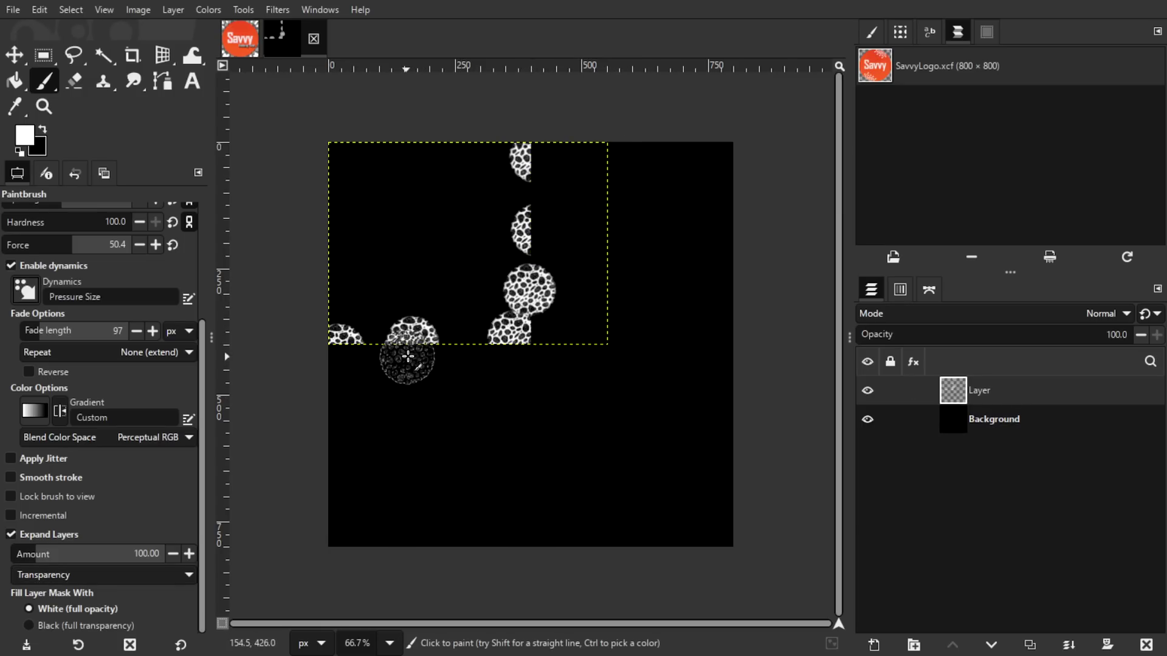
left_click(415, 345)
left_click(484, 341)
left_click_drag(484, 341, 613, 425)
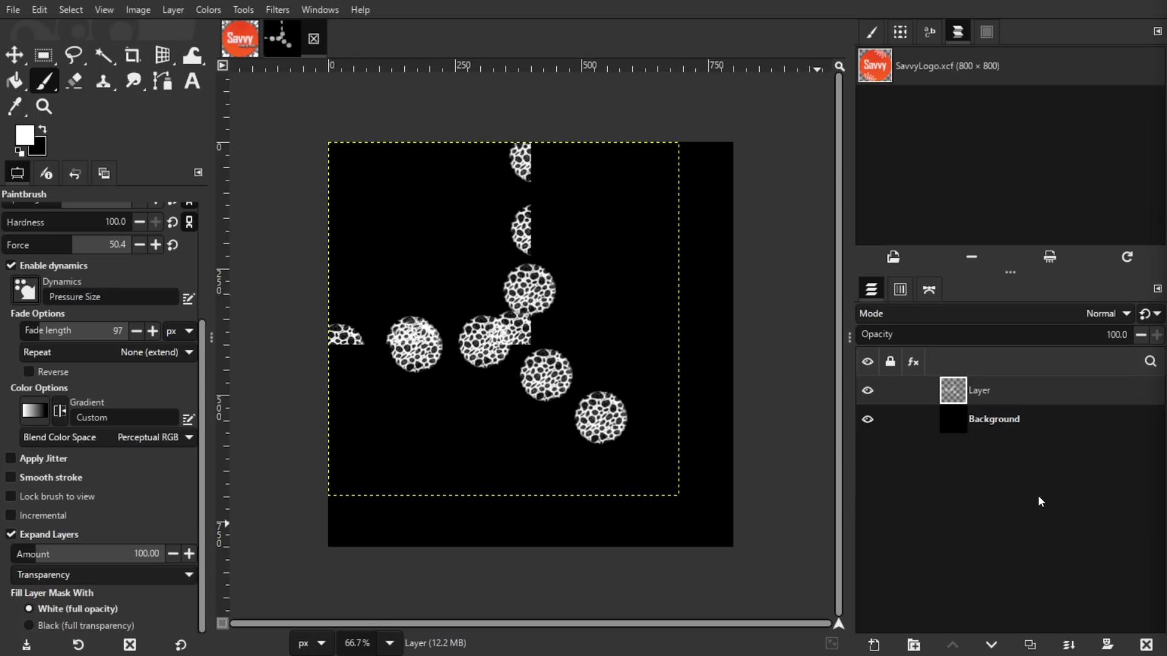
left_click(138, 9)
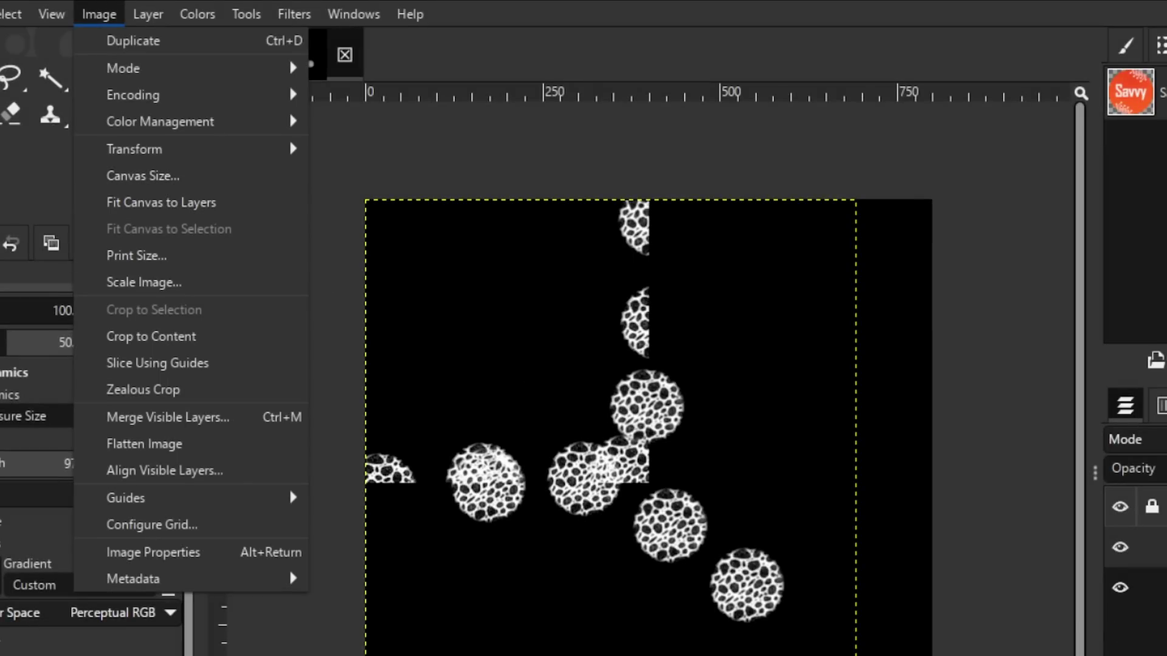
key("Escape")
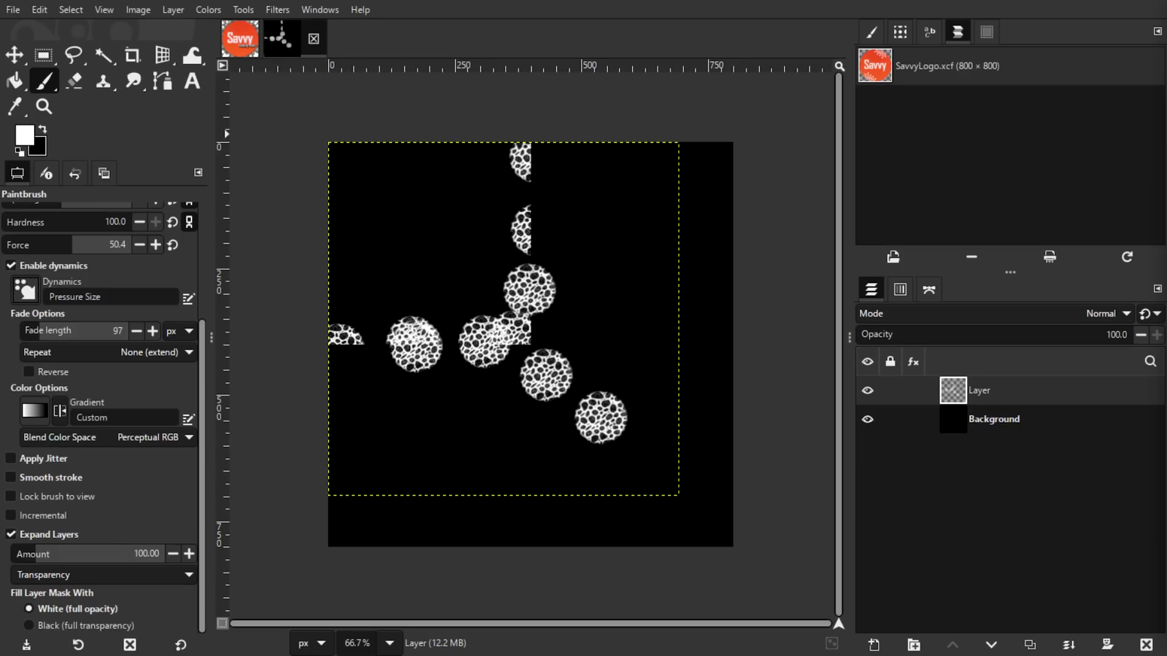
- Open Export Image and set the file type to DDS image, naming the file Untitled.dds
key("ctrl+shift+e")
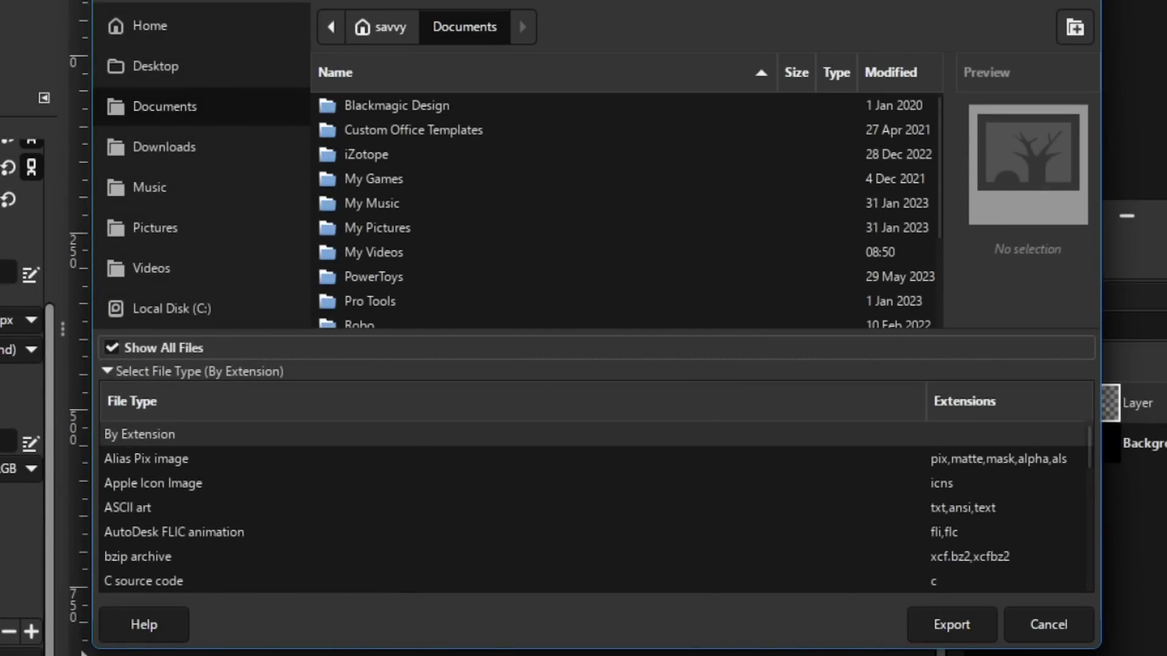
scroll(406, 476, "down", 5)
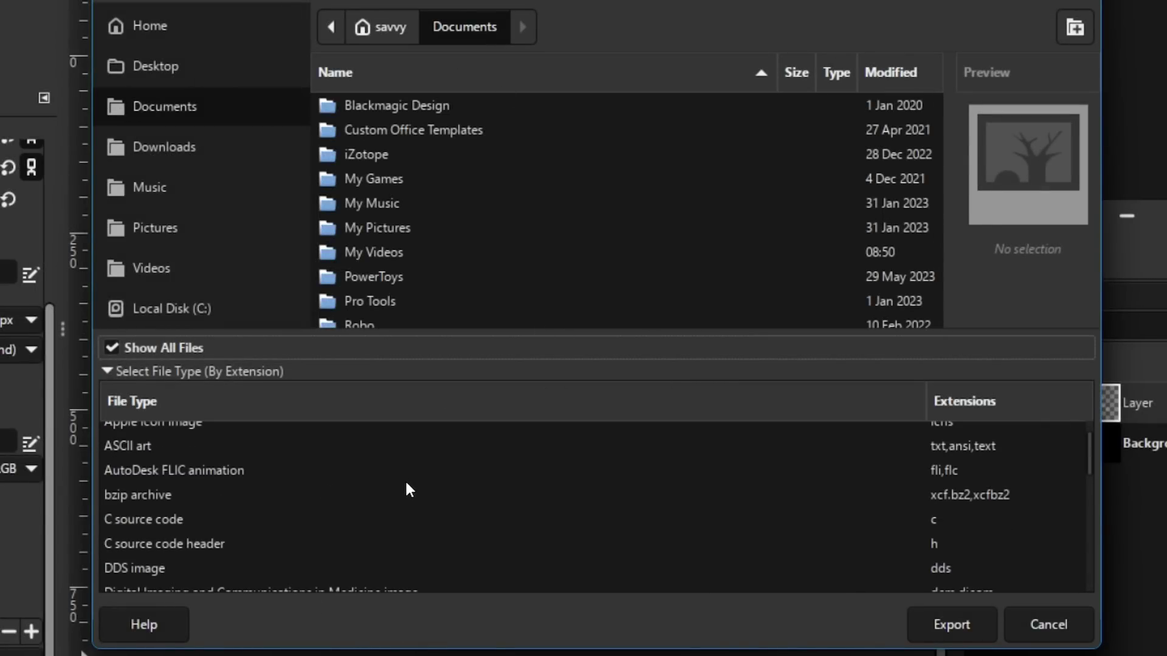
scroll(402, 500, "down", 5)
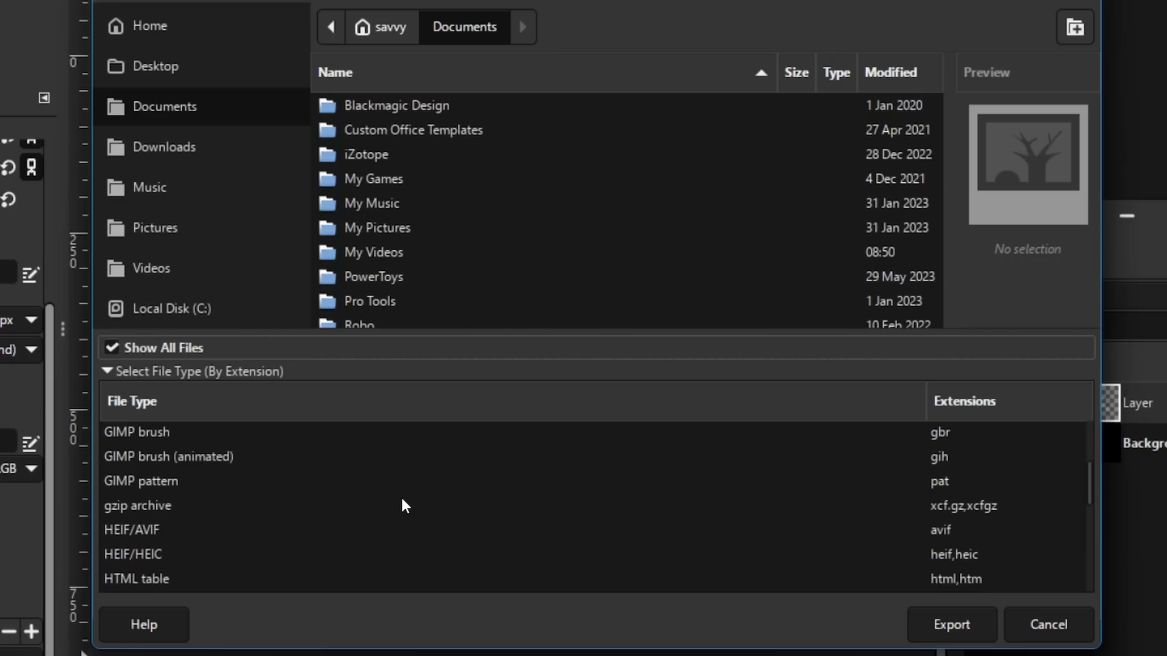
scroll(1089, 501, "down", 10)
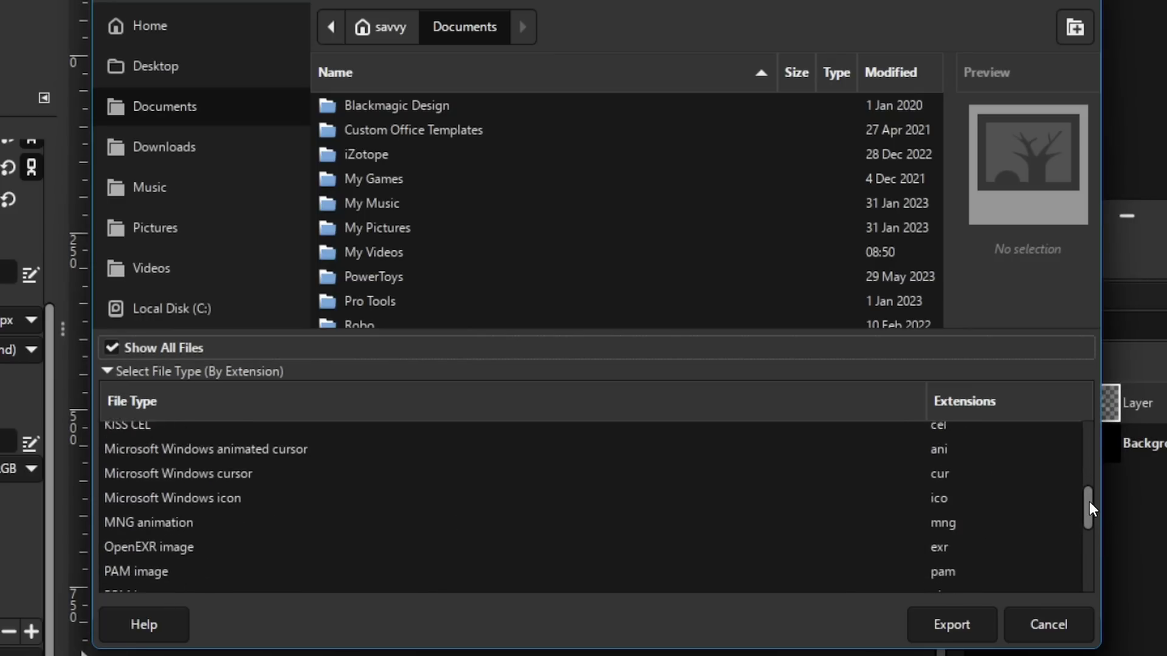
scroll(1083, 519, "up", 2)
left_click(909, 543)
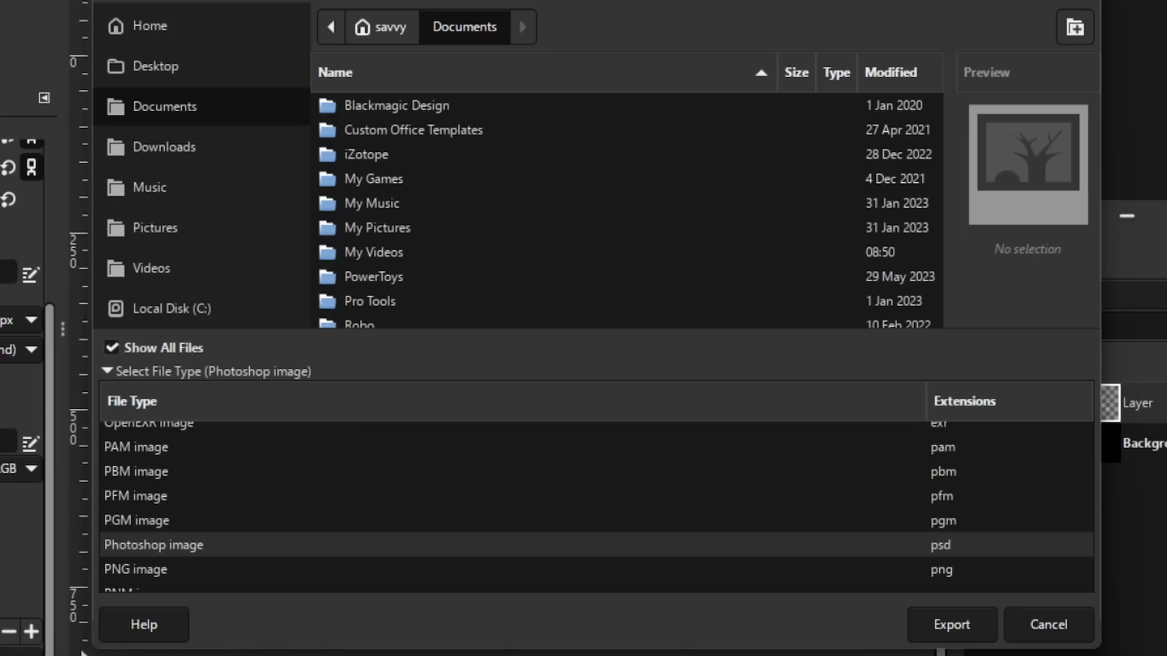
scroll(596, 504, "down", 1)
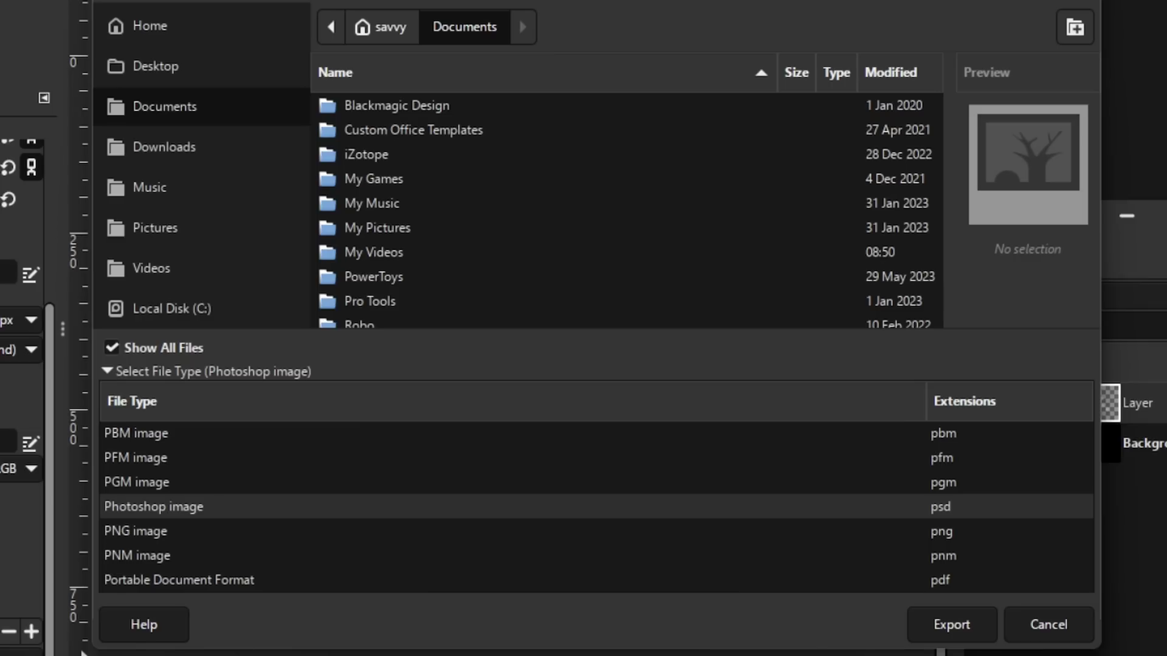
scroll(547, 535, "up", 5)
left_click(157, 480)
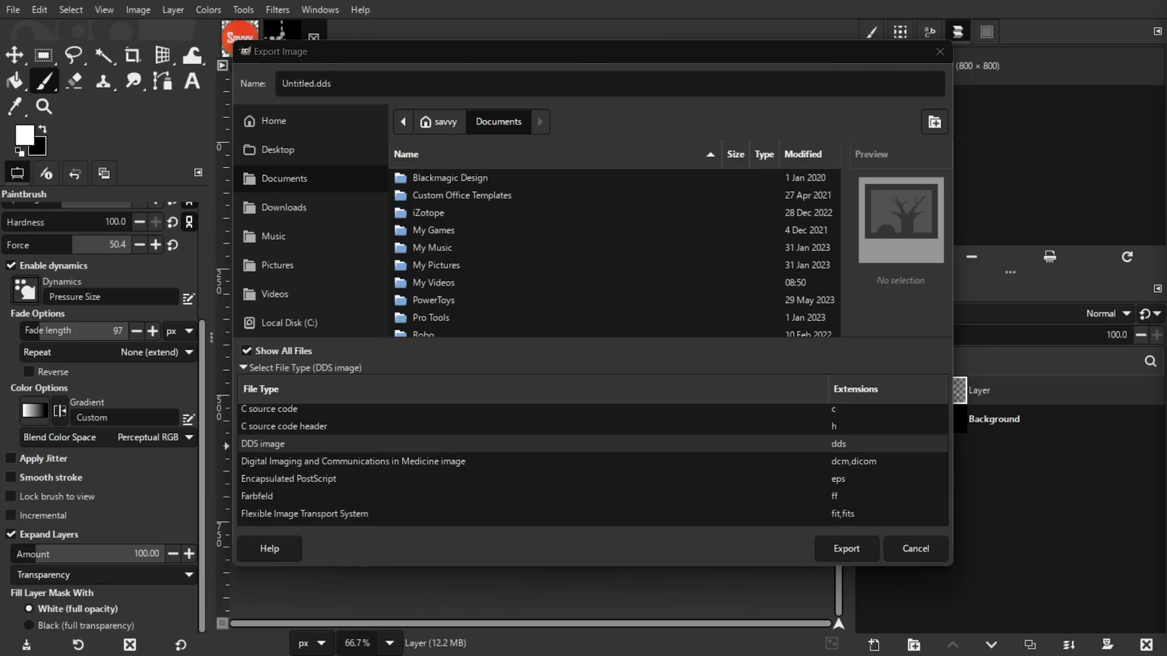
- Cancel the export and duplicate the painted layer as Layer copy
key("Escape")
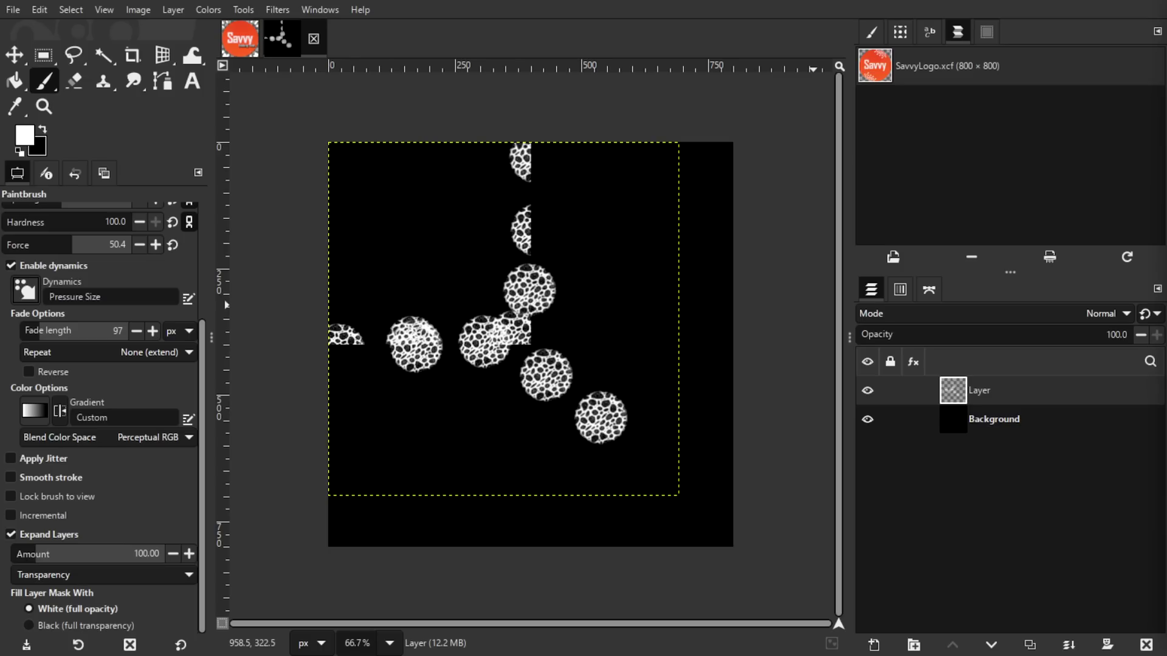
key("ctrl+shift+d")
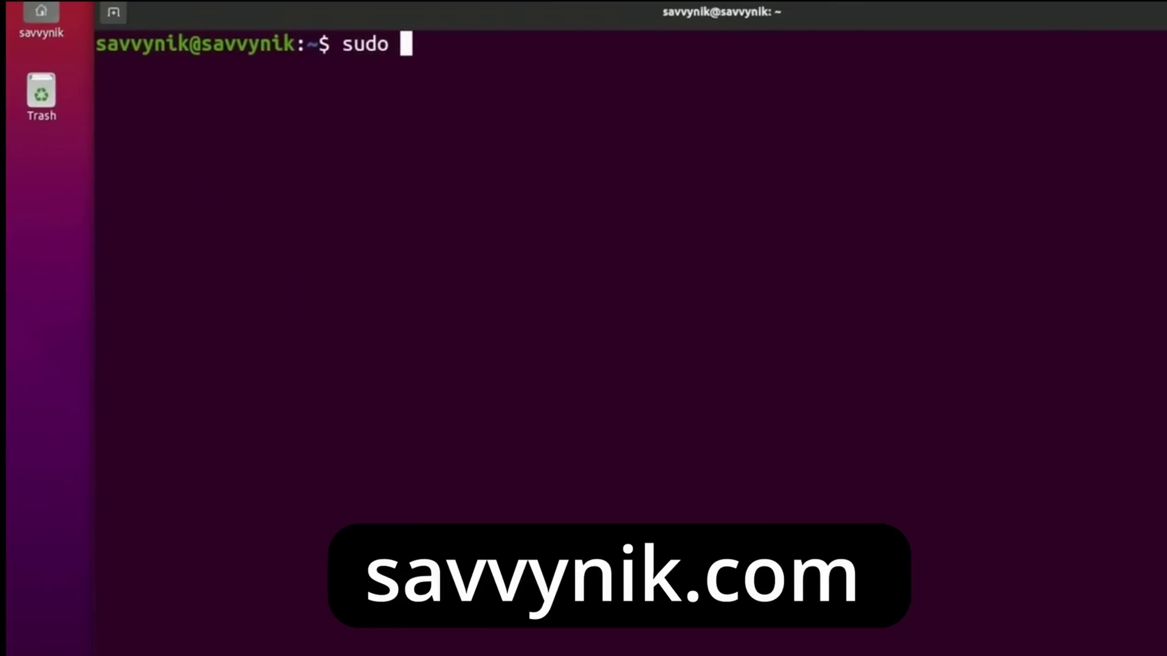
- Type 'apt' at the terminal prompt in the promo clip
type("apt")
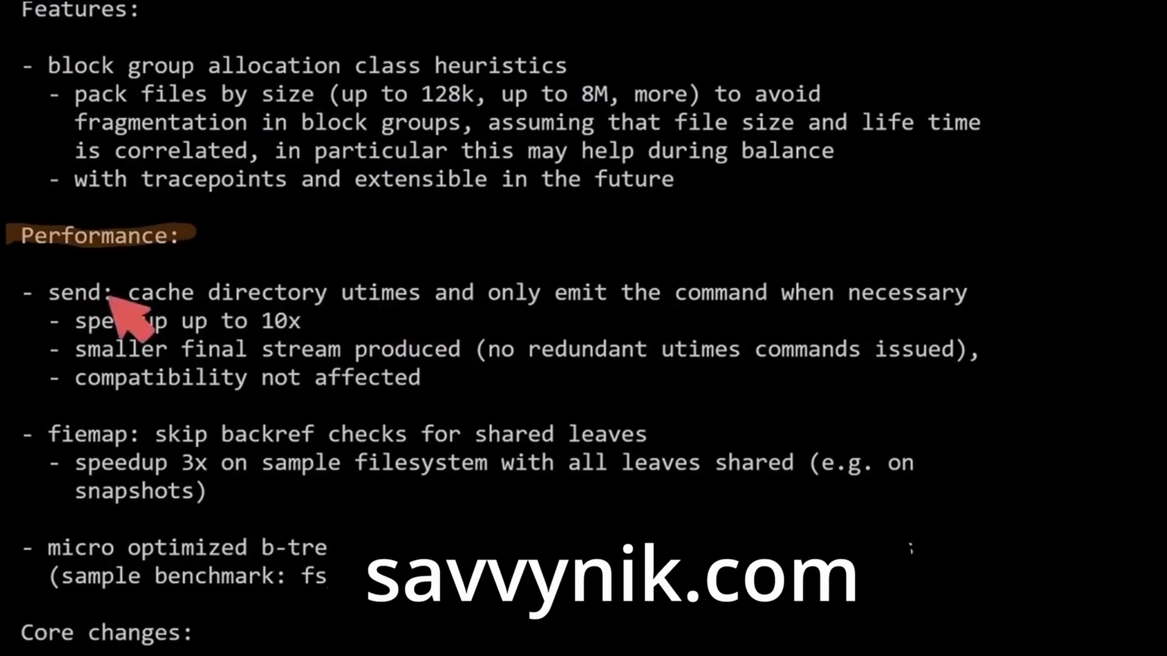